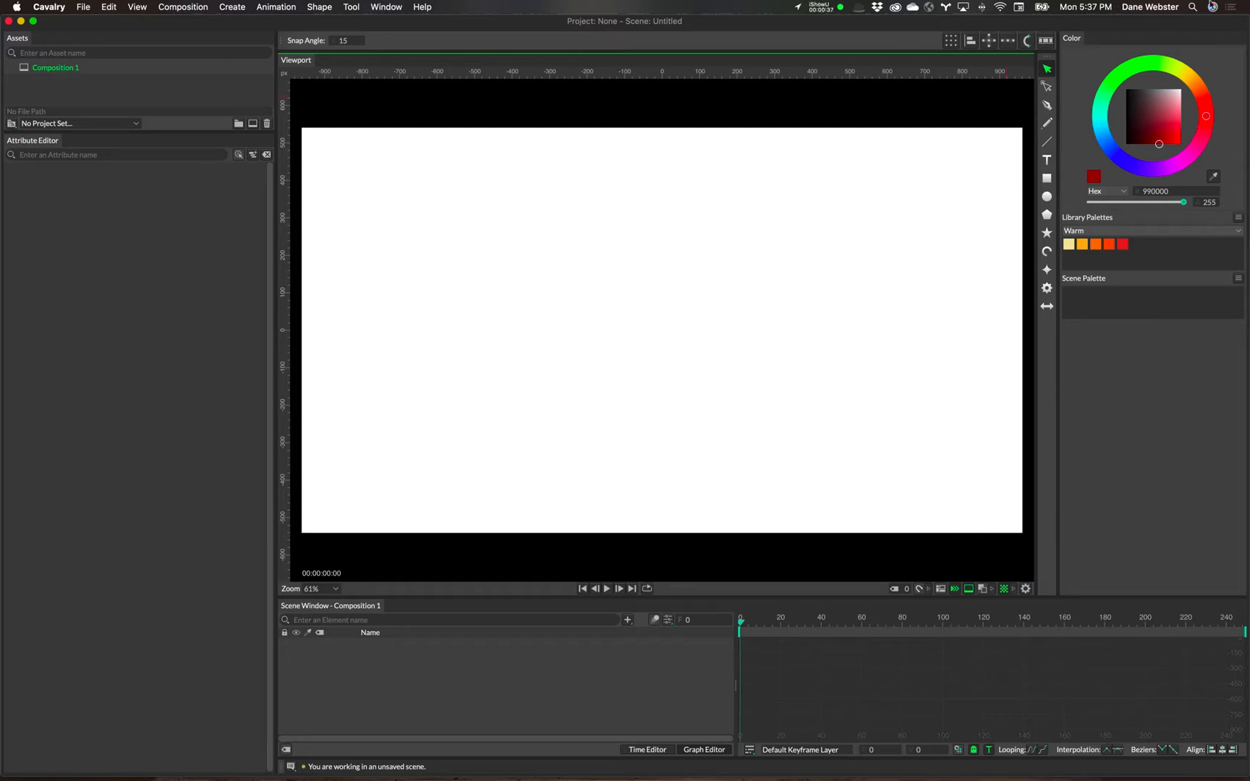
# Create a default rectangle shape and apply a Duplicator to it.
pyautogui.click(1047, 178)
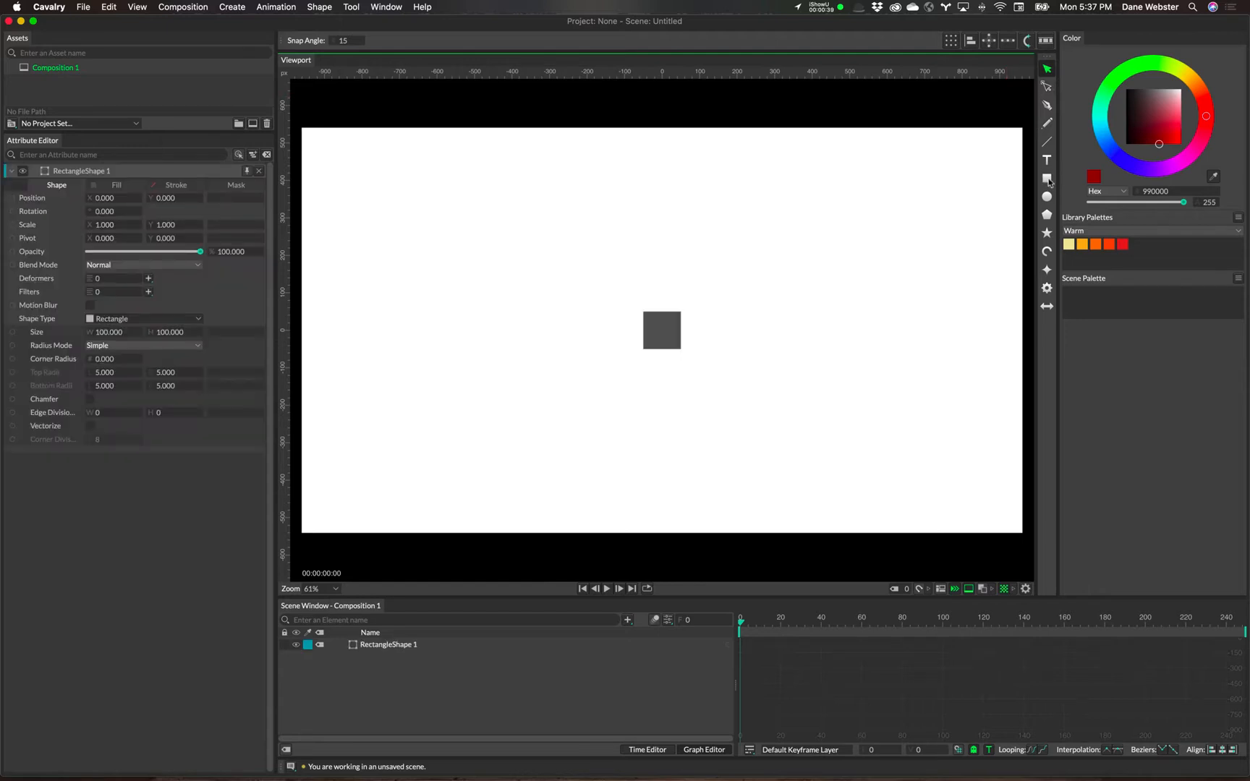
pyautogui.click(372, 646)
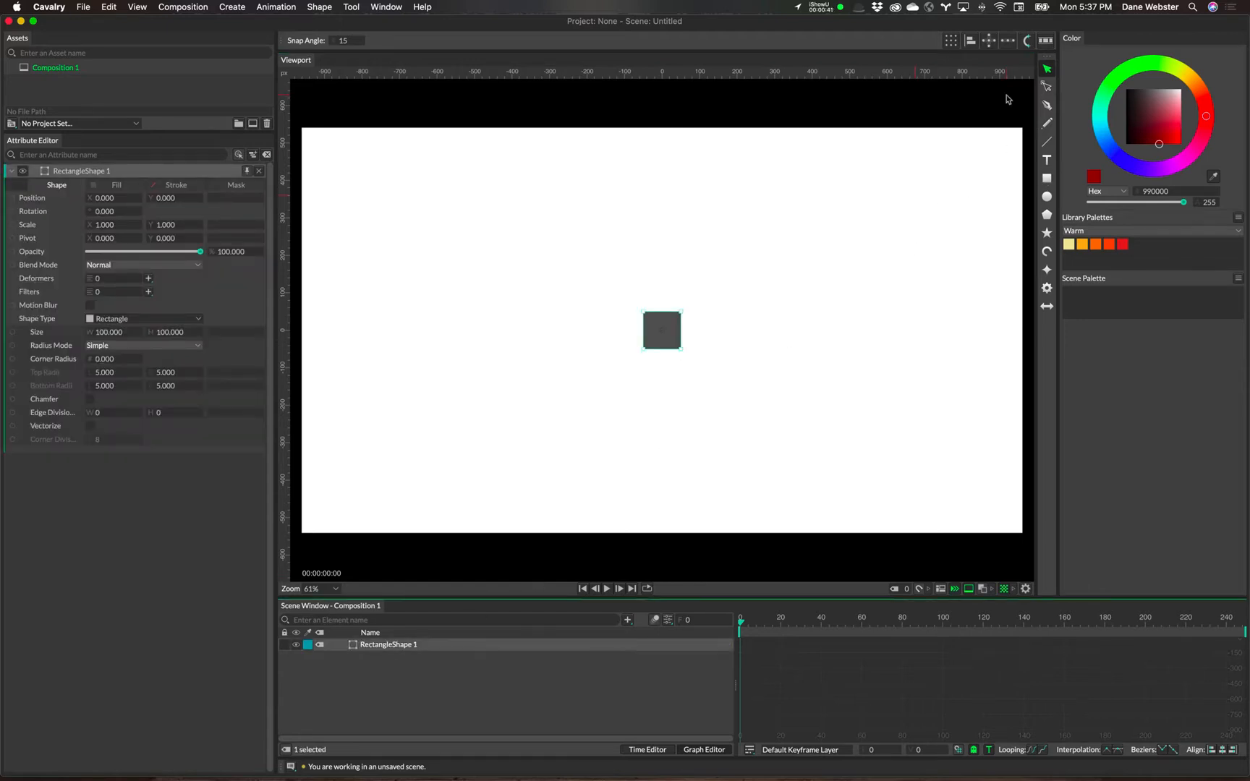
pyautogui.click(950, 42)
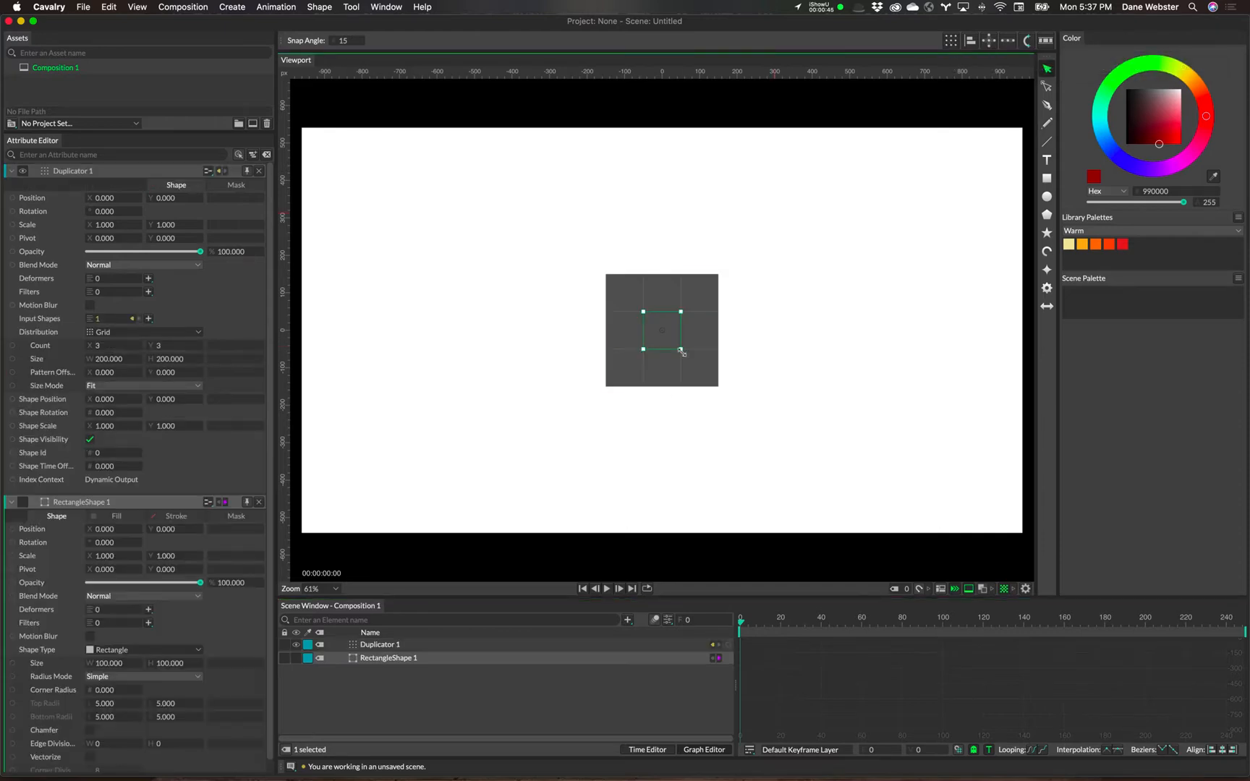
# Change the Duplicator's distribution to Linear, with Vertical direction and Step size mode.
pyautogui.click(388, 647)
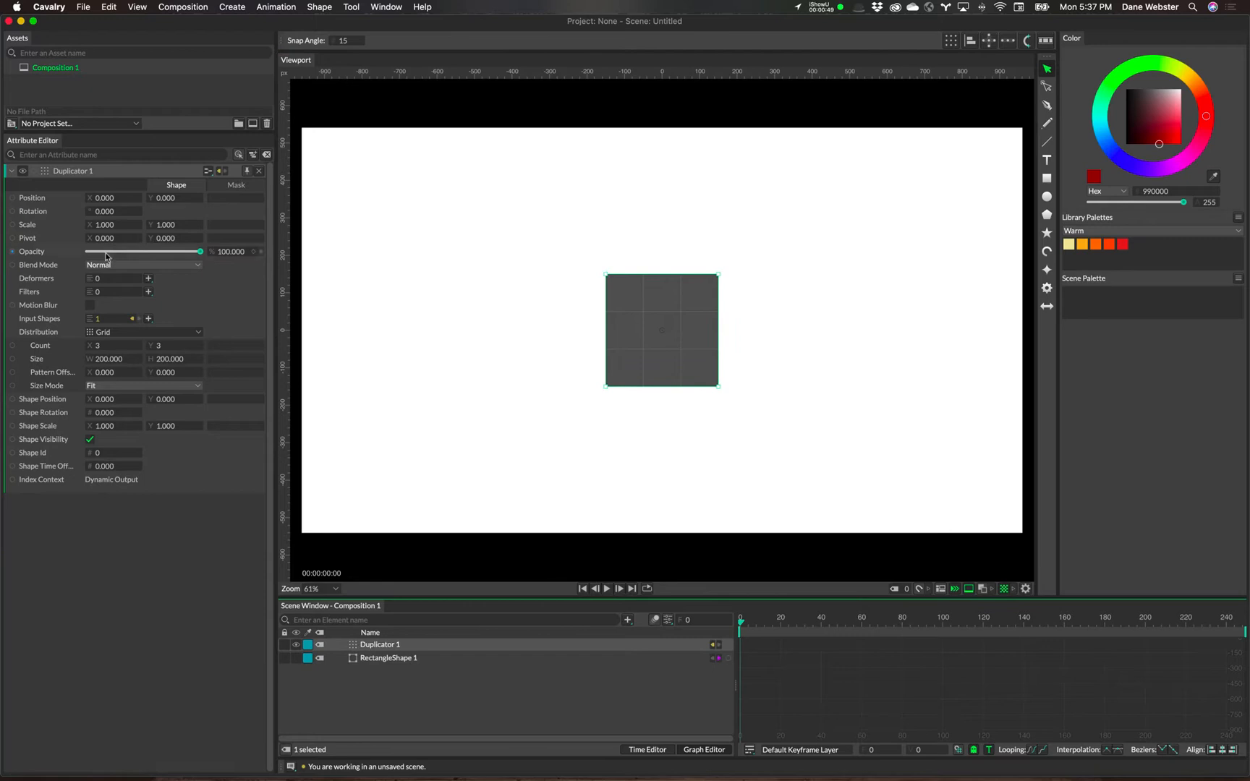
pyautogui.click(115, 332)
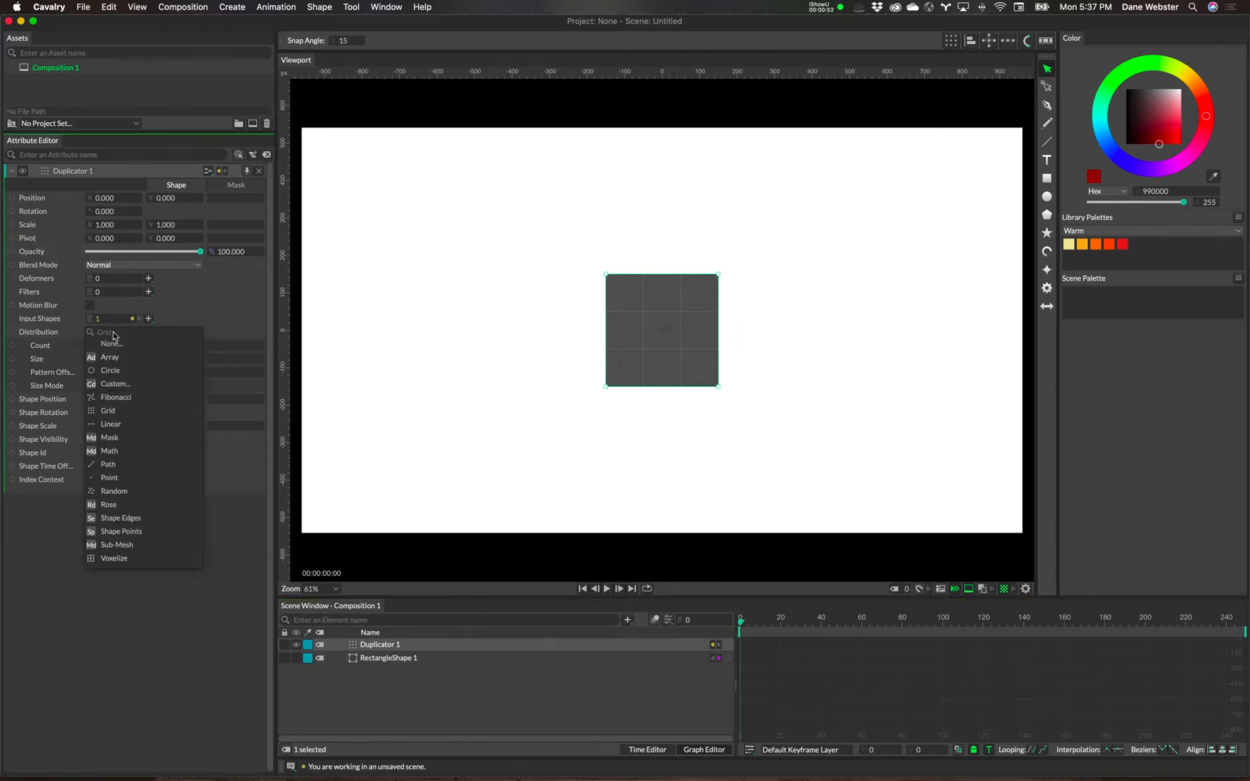
pyautogui.click(128, 424)
pyautogui.click(128, 372)
pyautogui.click(123, 389)
pyautogui.click(114, 387)
pyautogui.click(110, 402)
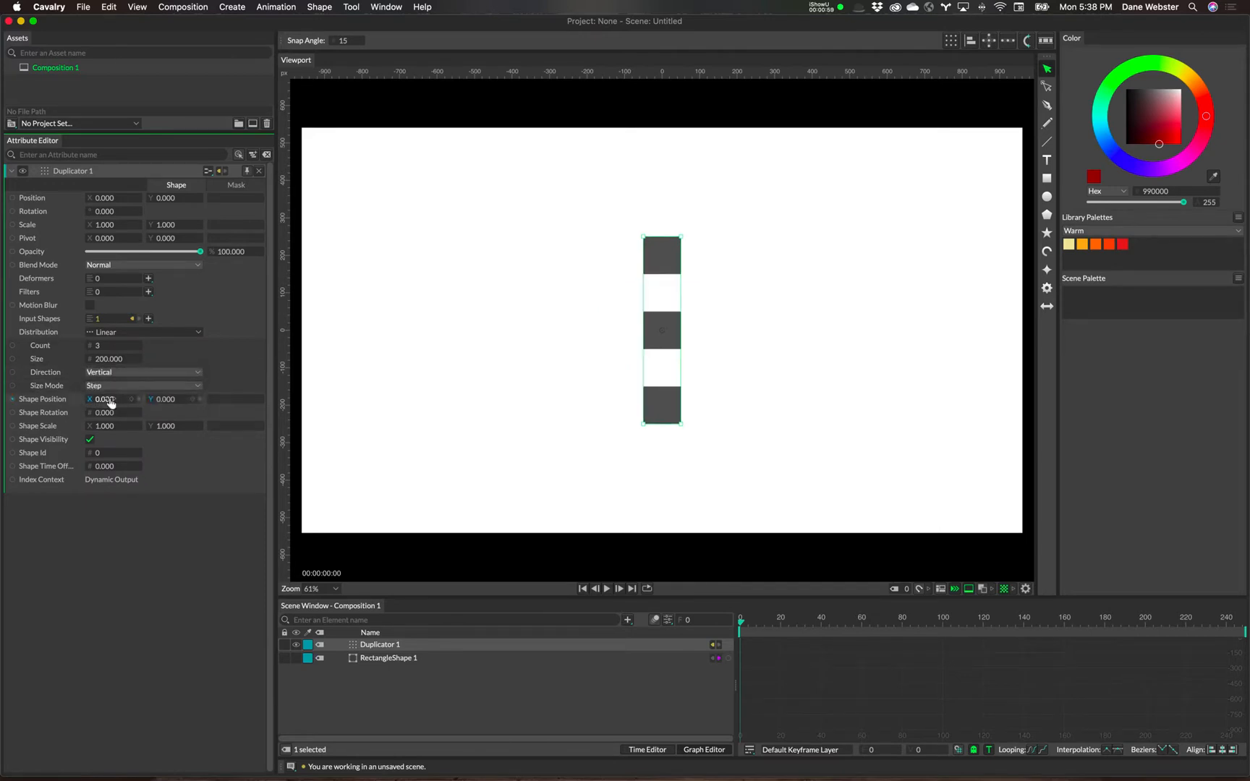
# Set the linear distribution's step size to 110 and its count to 5.
pyautogui.moveTo(109, 364); pyautogui.dragTo(70, 366)
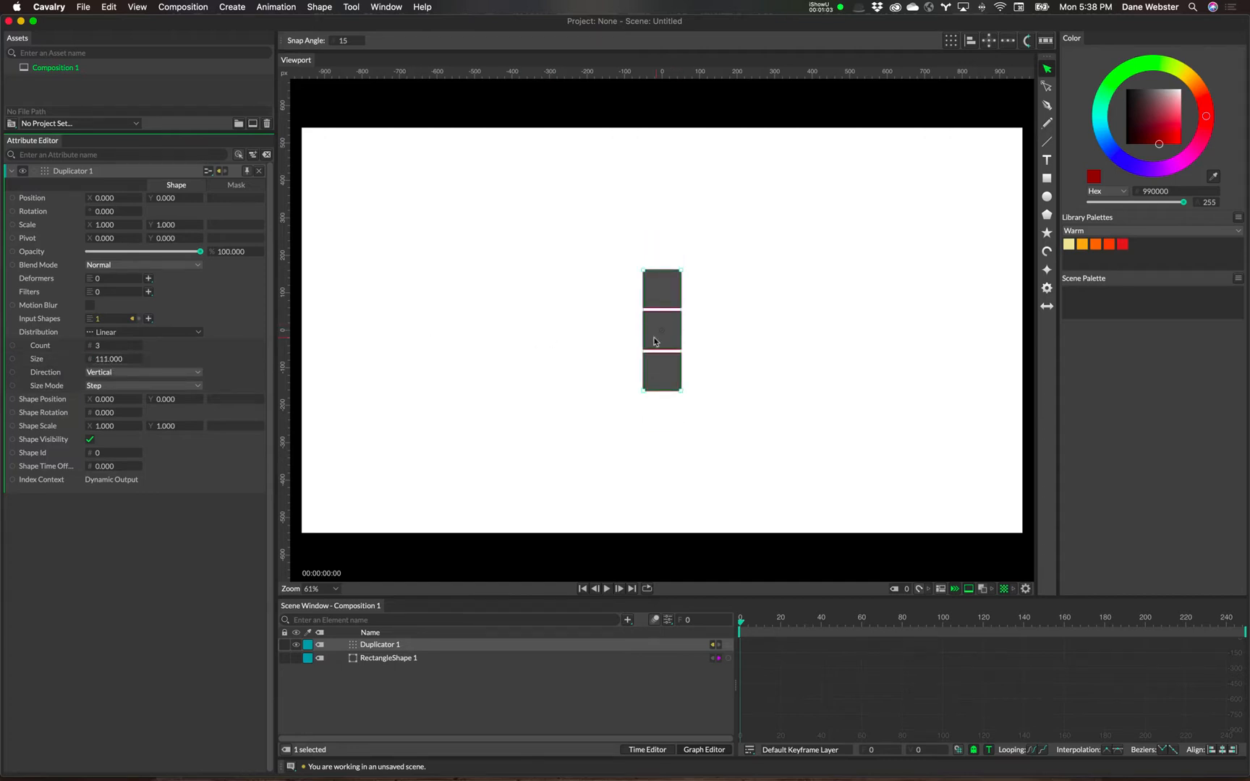
pyautogui.moveTo(101, 365); pyautogui.dragTo(102, 365)
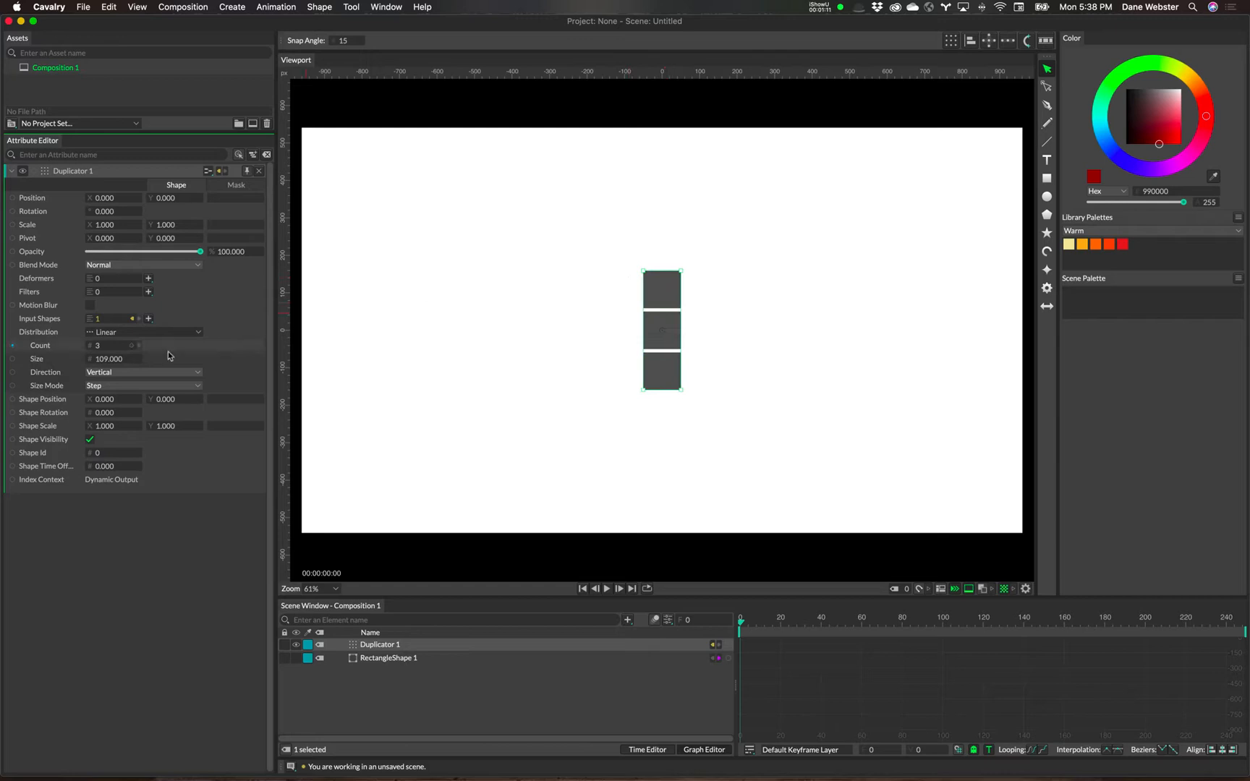
pyautogui.moveTo(109, 361); pyautogui.dragTo(112, 361)
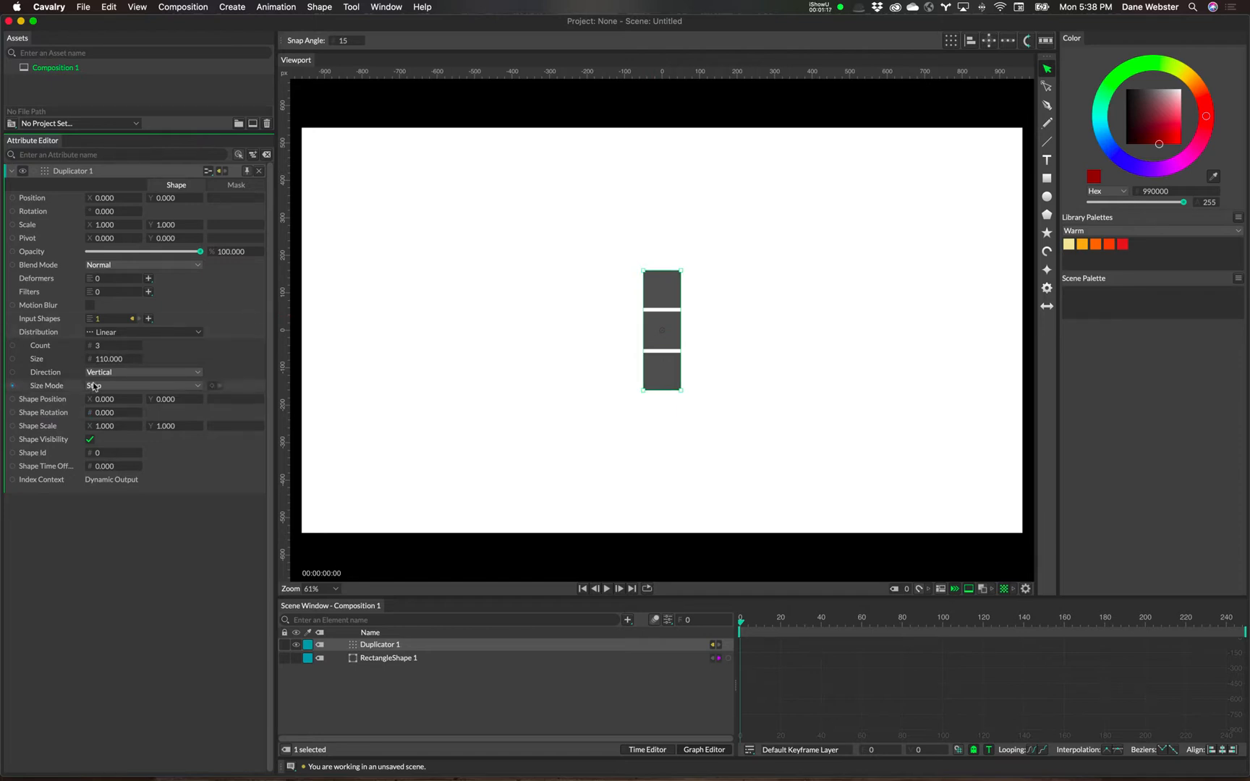
pyautogui.moveTo(103, 349); pyautogui.dragTo(107, 351)
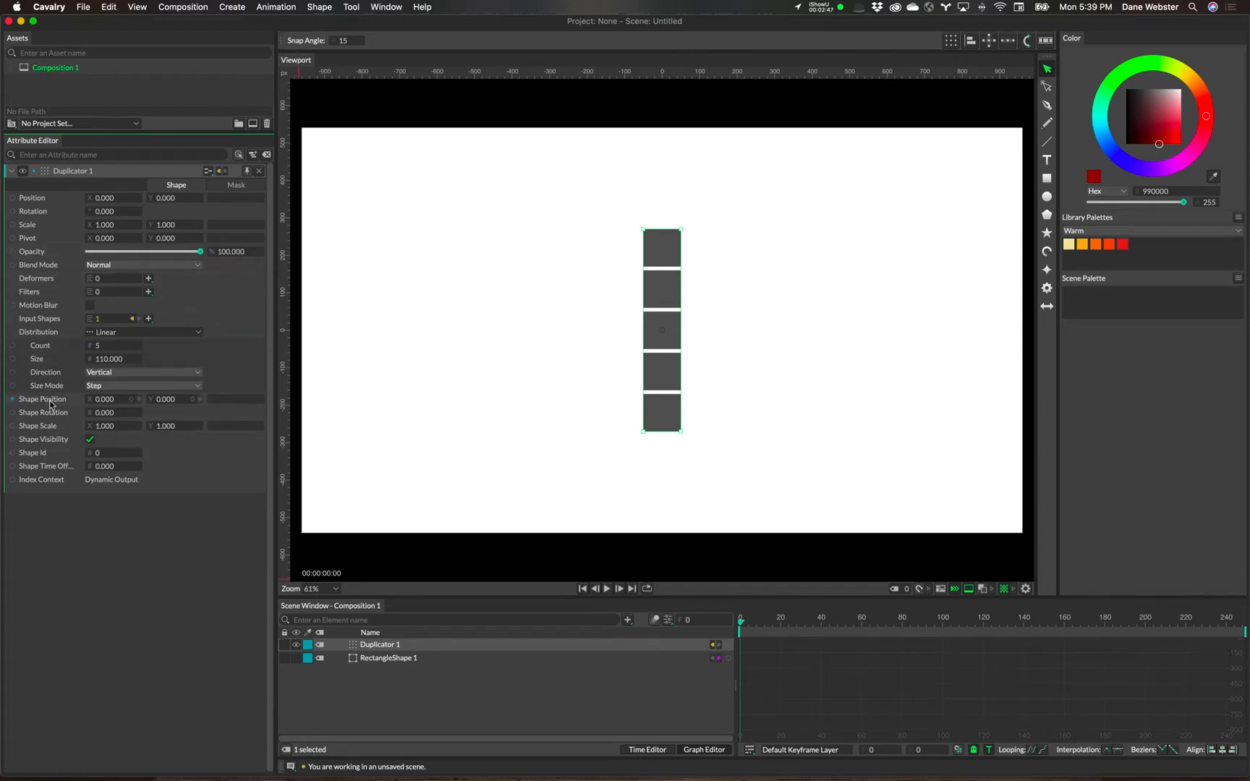
# Set the Duplicator's Shape Position X to -1066 and keyframe it at frame 0.
pyautogui.moveTo(42, 482)
pyautogui.click(114, 400)
pyautogui.write('-1100')
pyautogui.press('Return')
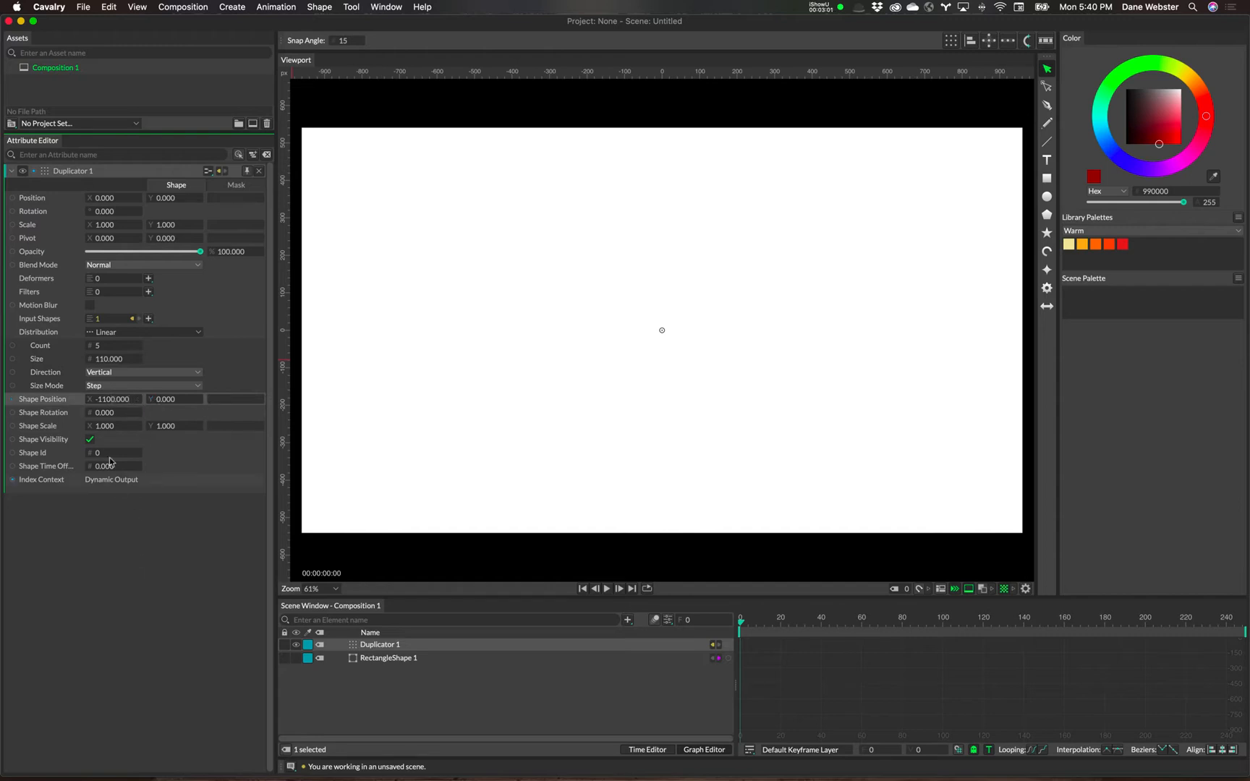
pyautogui.moveTo(105, 403)
pyautogui.mouseDown()
pyautogui.moveTo(204, 407)
pyautogui.moveTo(127, 400)
pyautogui.mouseUp()
pyautogui.click(133, 400)
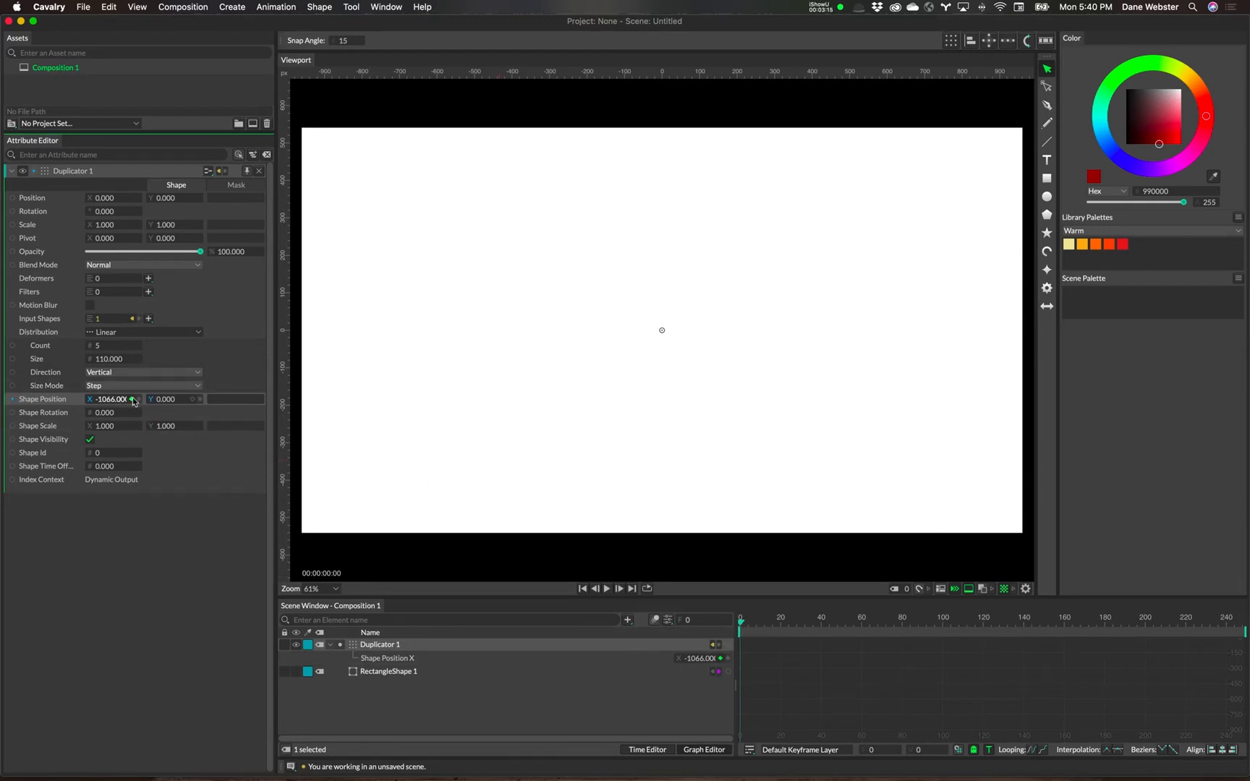
# Add a Shape Position X keyframe with value 0 at frame 50.
pyautogui.moveTo(740, 623); pyautogui.dragTo(843, 628)
pyautogui.click(108, 402)
pyautogui.write('-')
pyautogui.press('Return')
pyautogui.write('0')
pyautogui.press('Return')
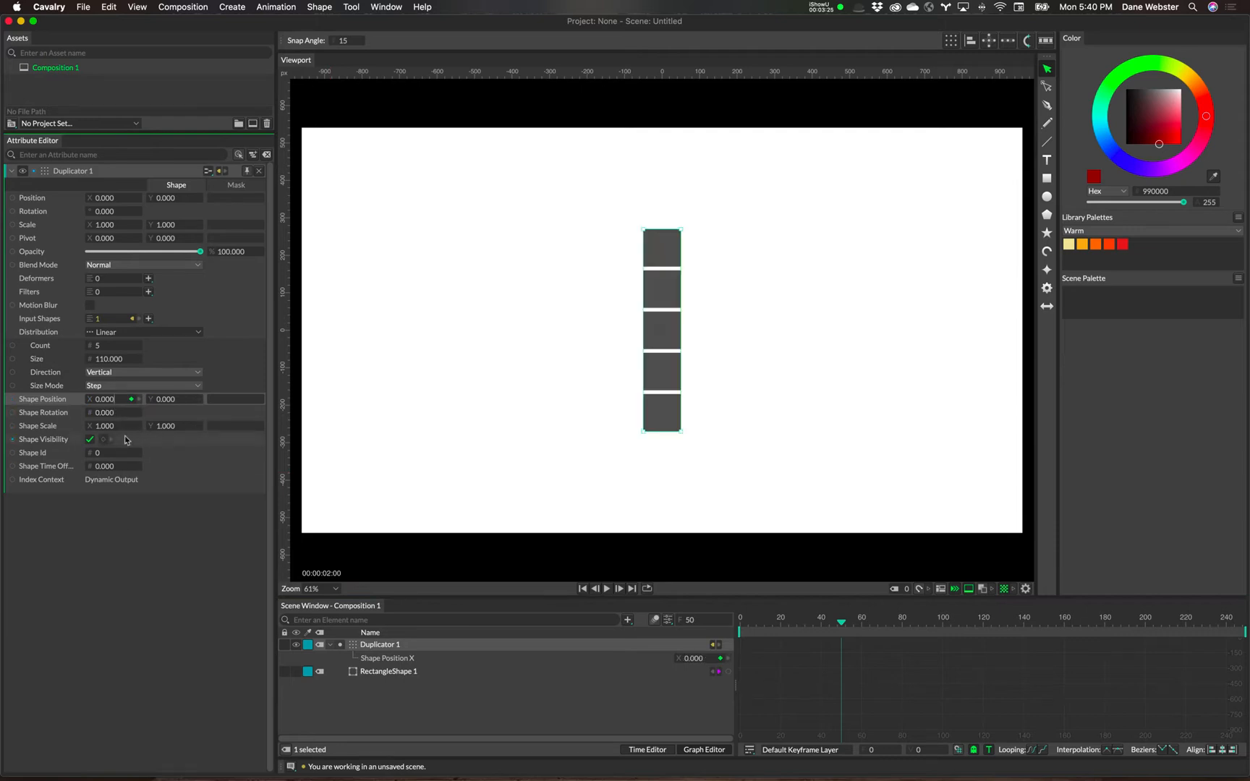
# Show the Shape Position X keyframes in the Time Editor, then play the animation from the start and scrub to frame 54.
pyautogui.click(392, 659)
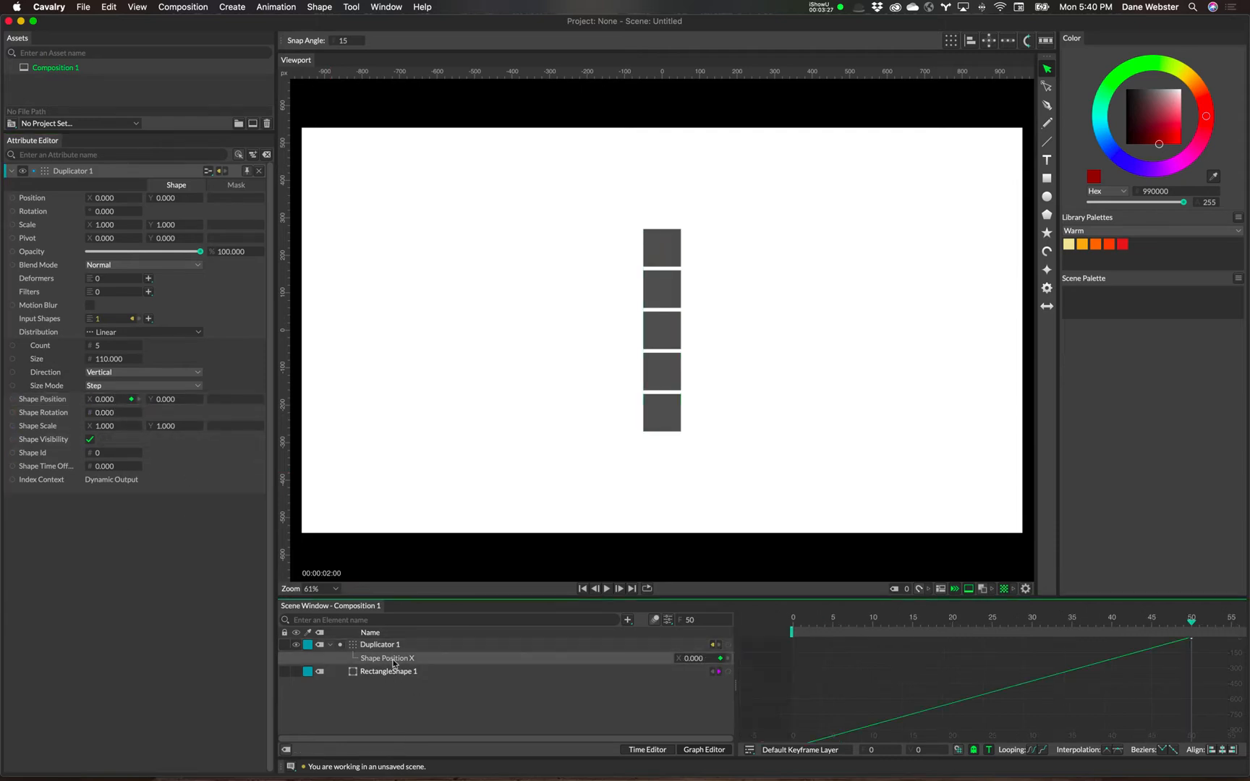
pyautogui.click(660, 750)
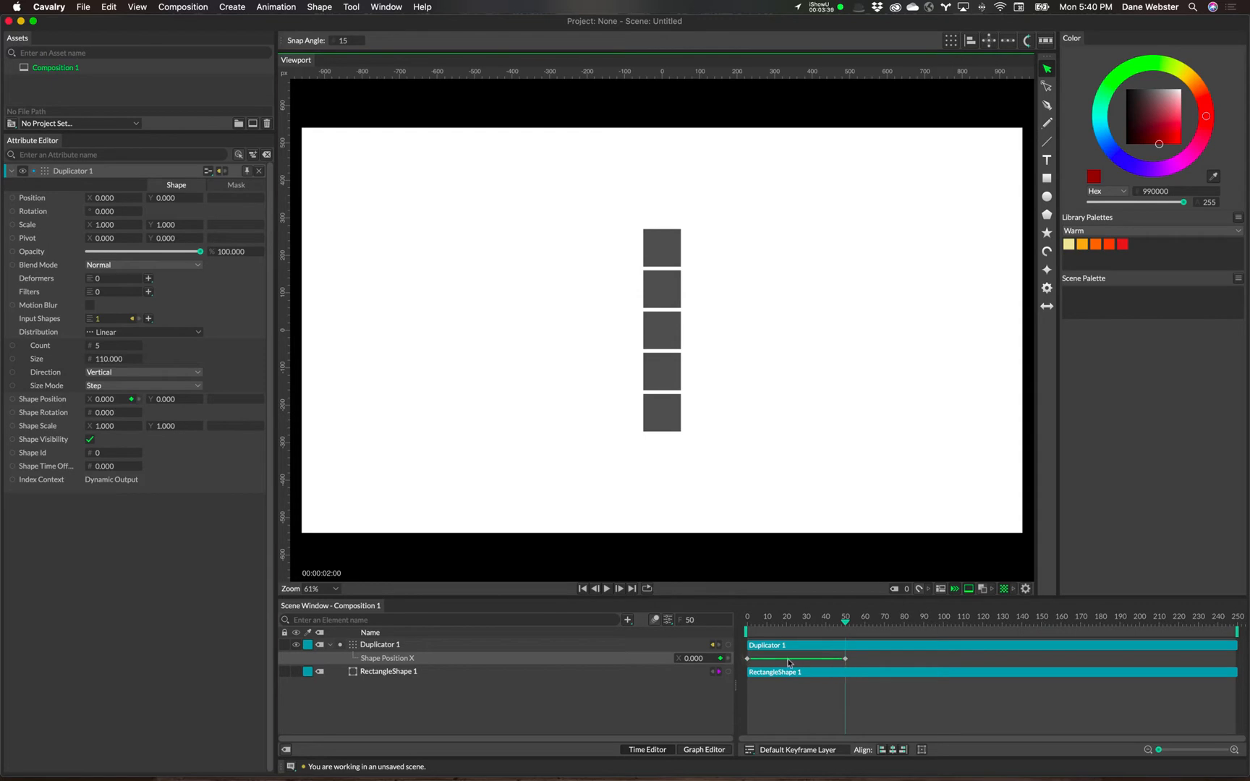
pyautogui.click(582, 588)
pyautogui.click(607, 589)
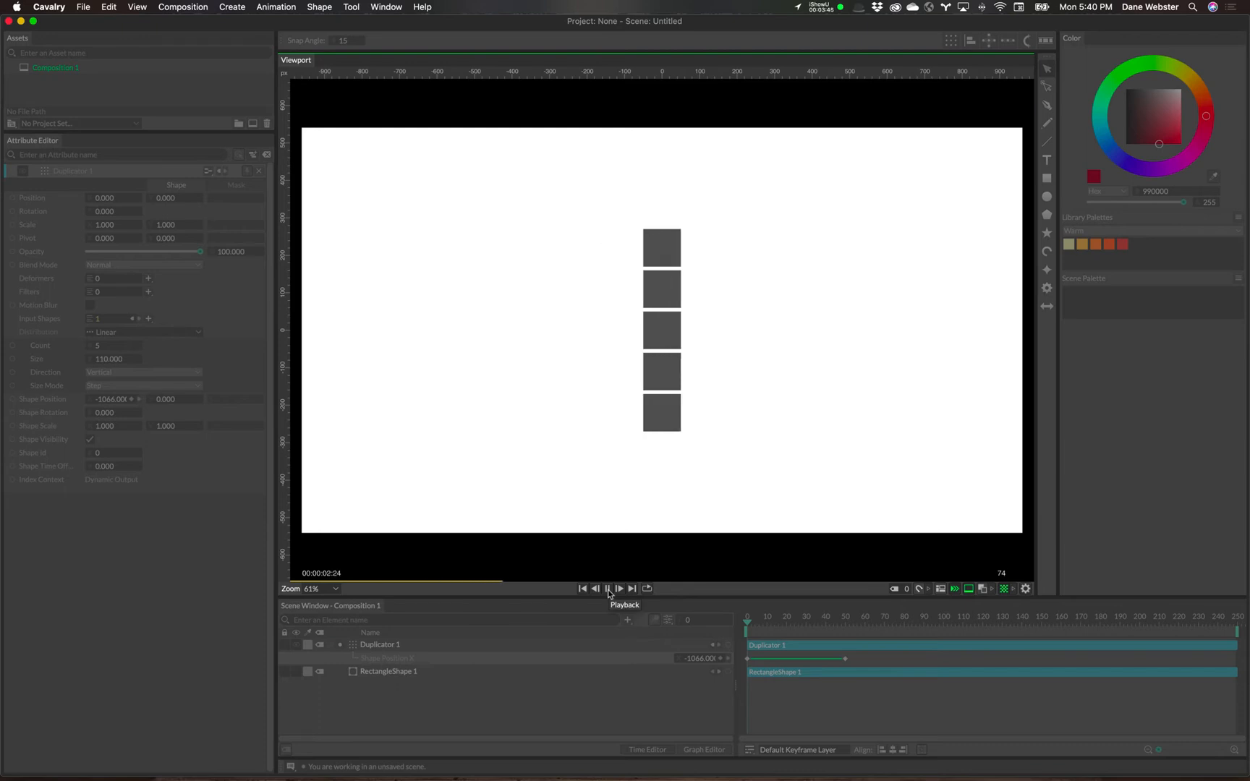
pyautogui.click(608, 588)
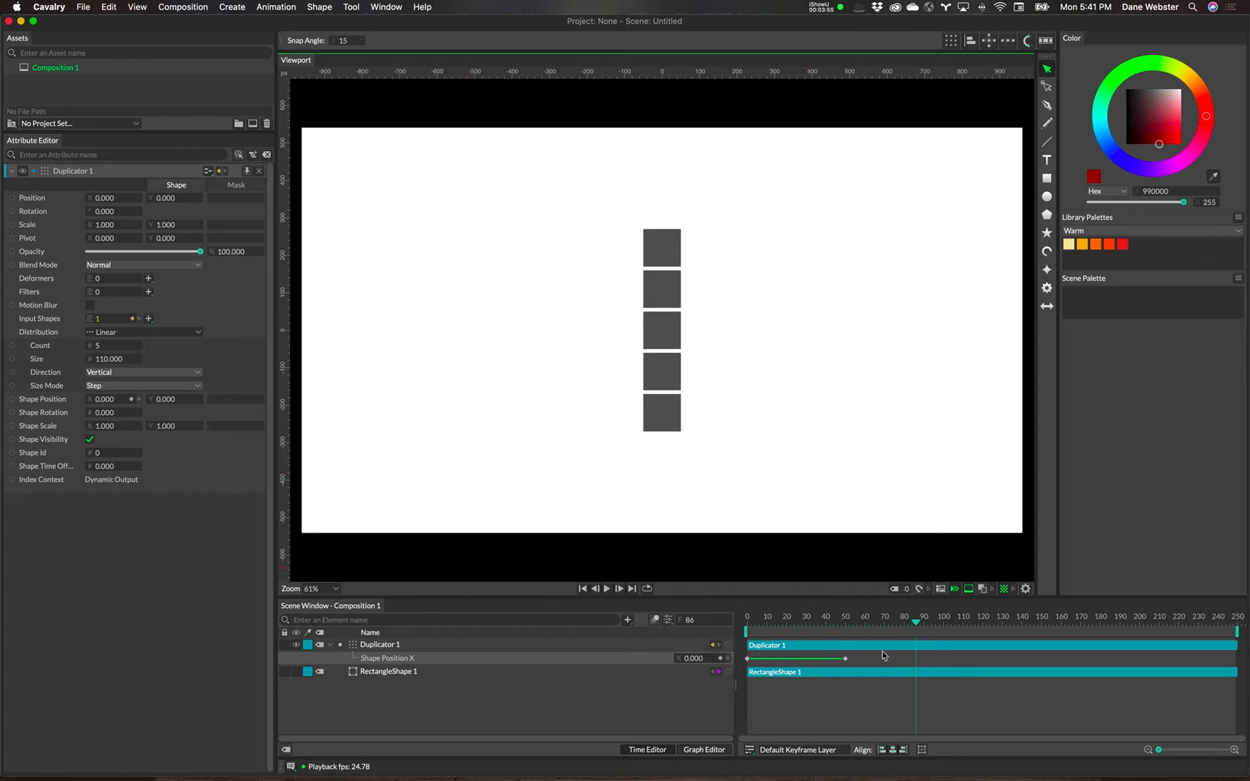
pyautogui.click(782, 621)
pyautogui.moveTo(820, 623); pyautogui.dragTo(852, 625)
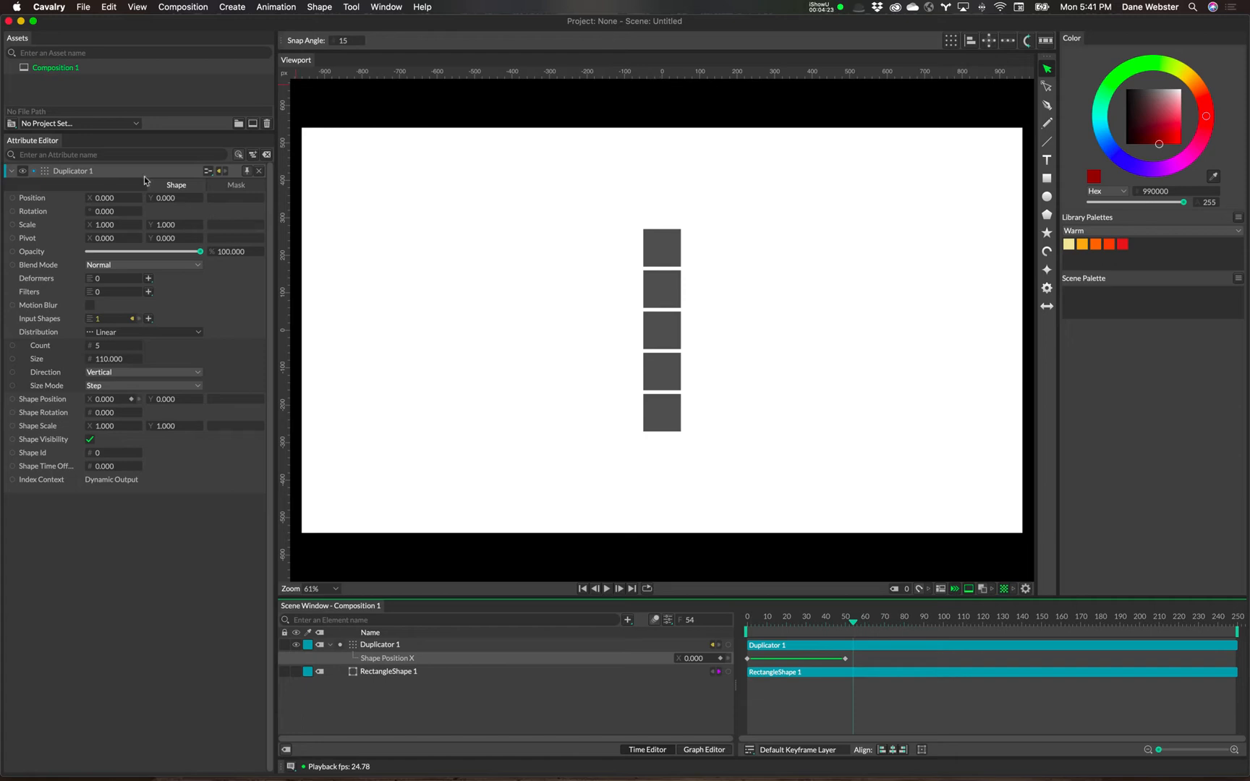
# Add a Stagger behaviour to the Duplicator's Shape Time Offset, scrub to frame 19 and open the Stagger's attributes.
pyautogui.rightClick(36, 468)
pyautogui.moveTo(72, 487)
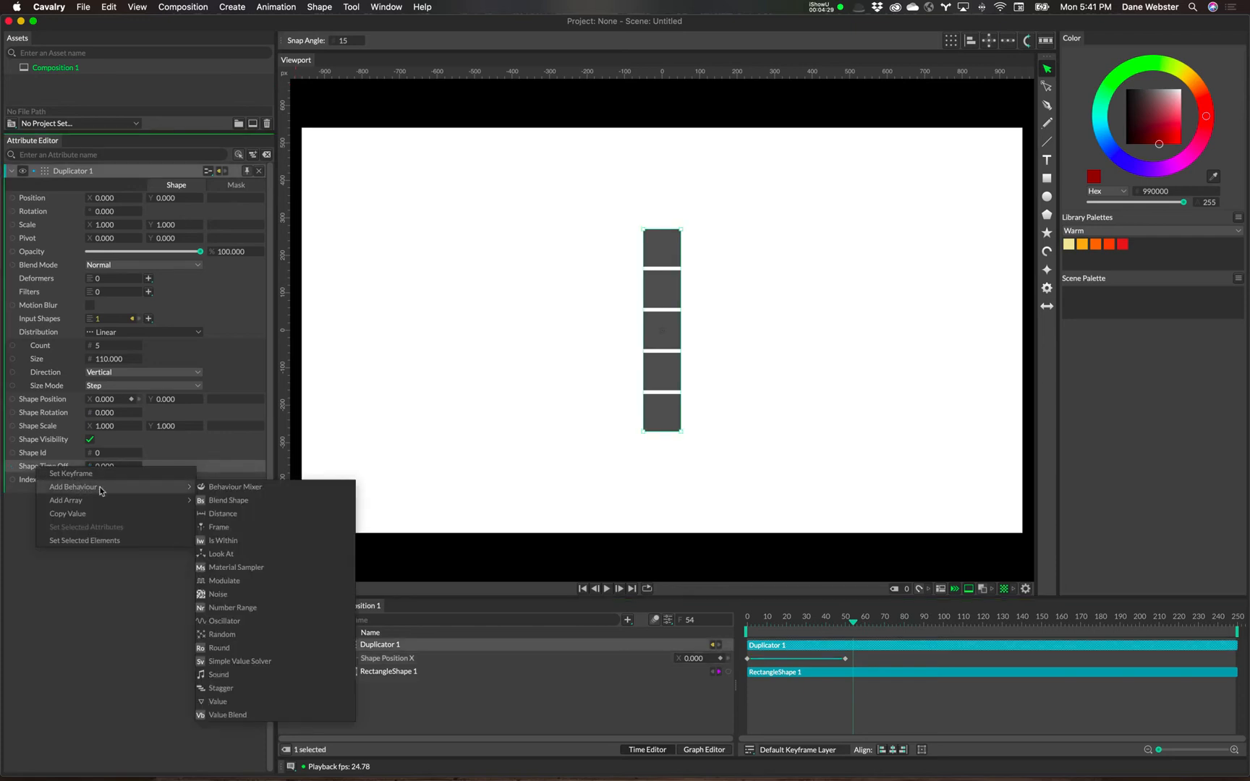
pyautogui.click(240, 694)
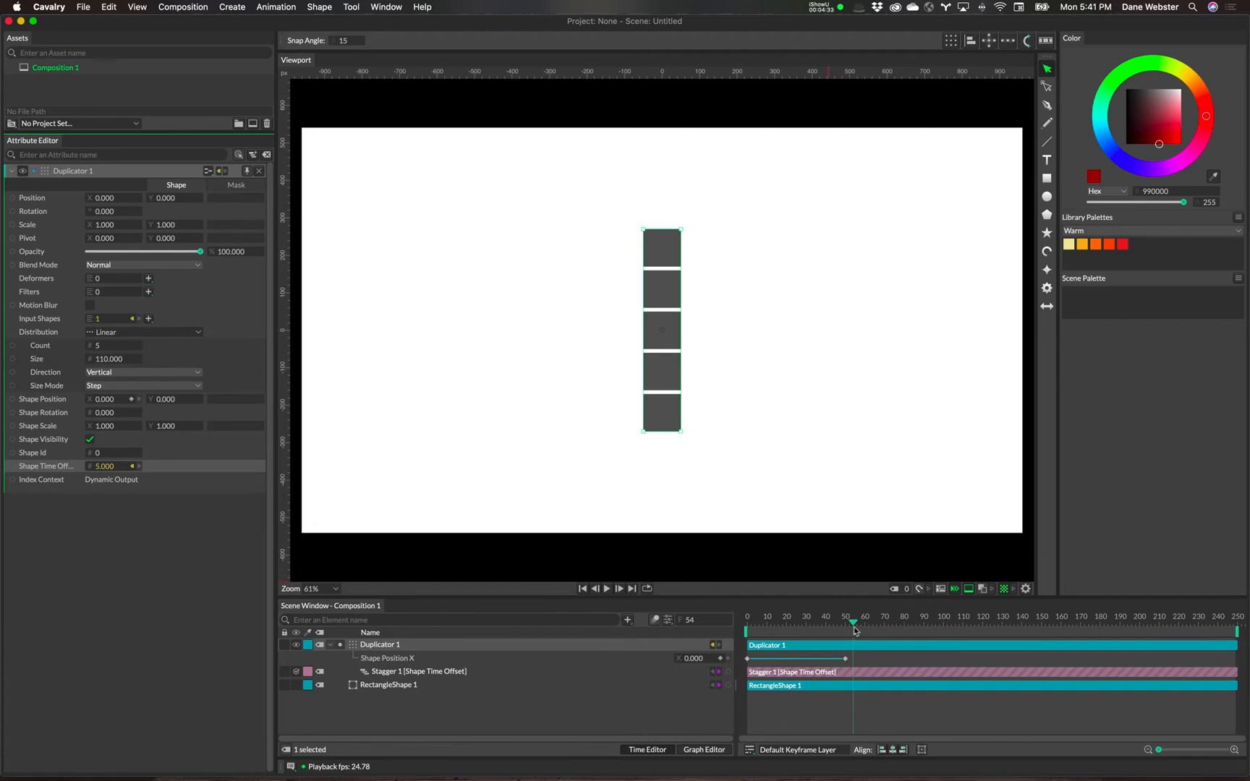
pyautogui.moveTo(848, 627); pyautogui.dragTo(785, 626)
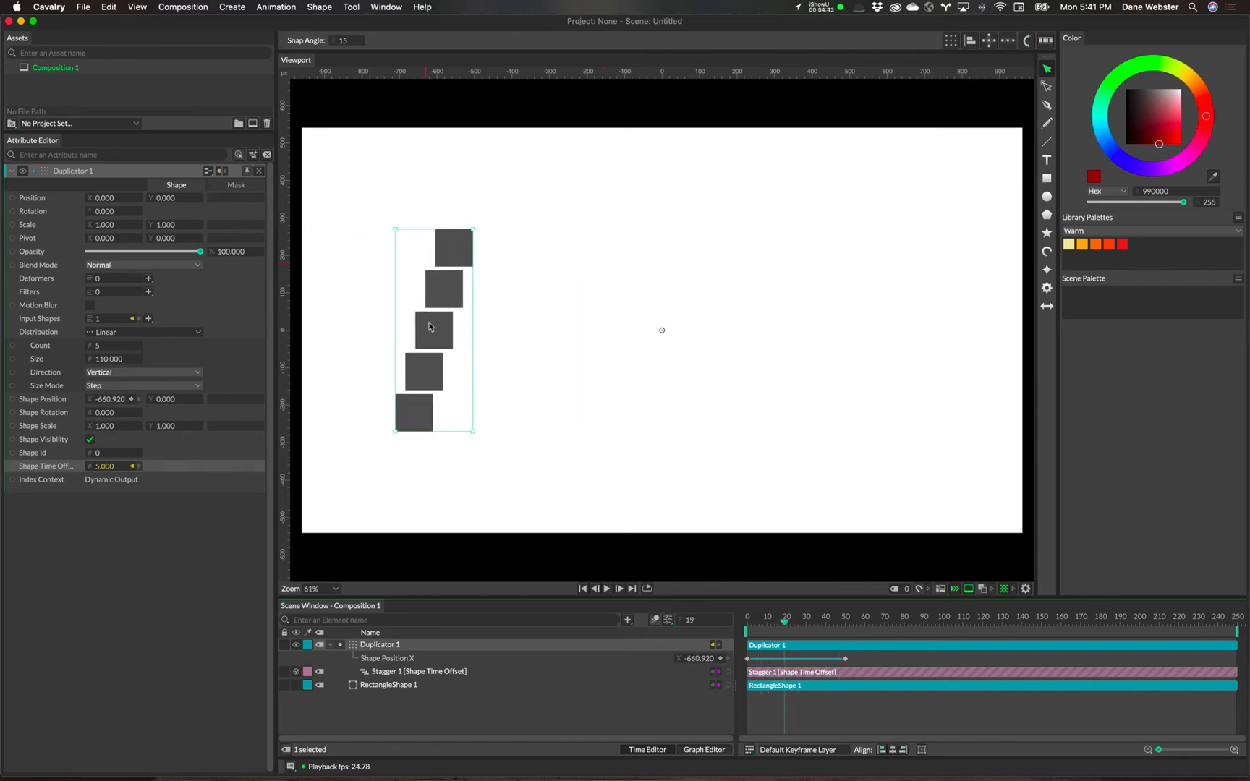
pyautogui.click(406, 673)
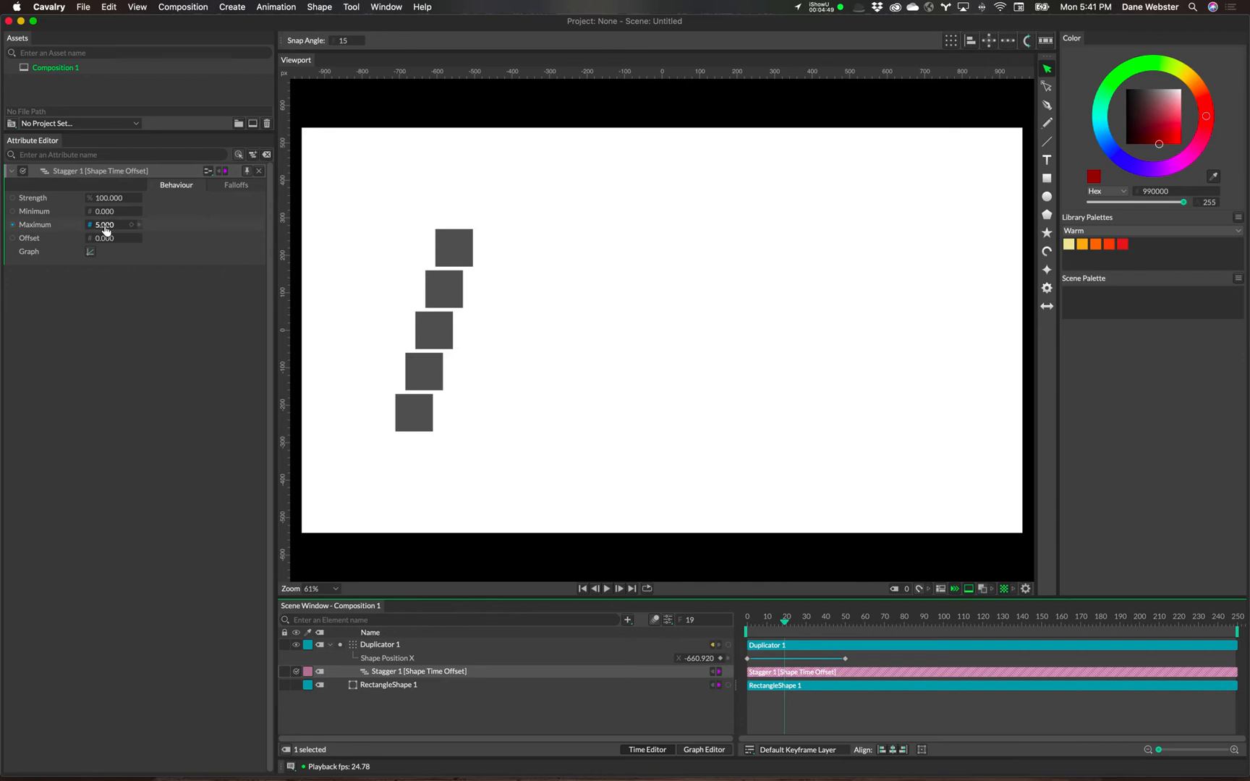
# Try Stagger maximum values of 30 and 15, and check the spread of the squares at frame 0.
pyautogui.moveTo(107, 230); pyautogui.dragTo(128, 230)
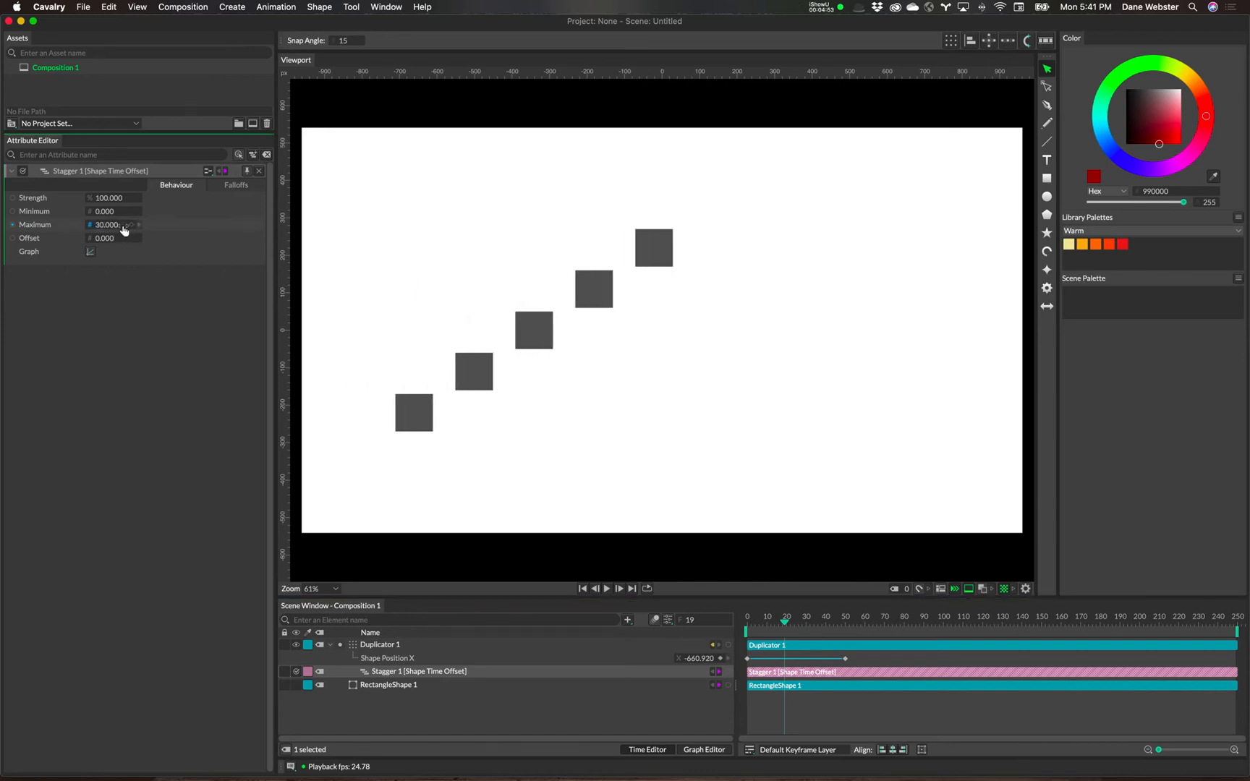
pyautogui.click(787, 623)
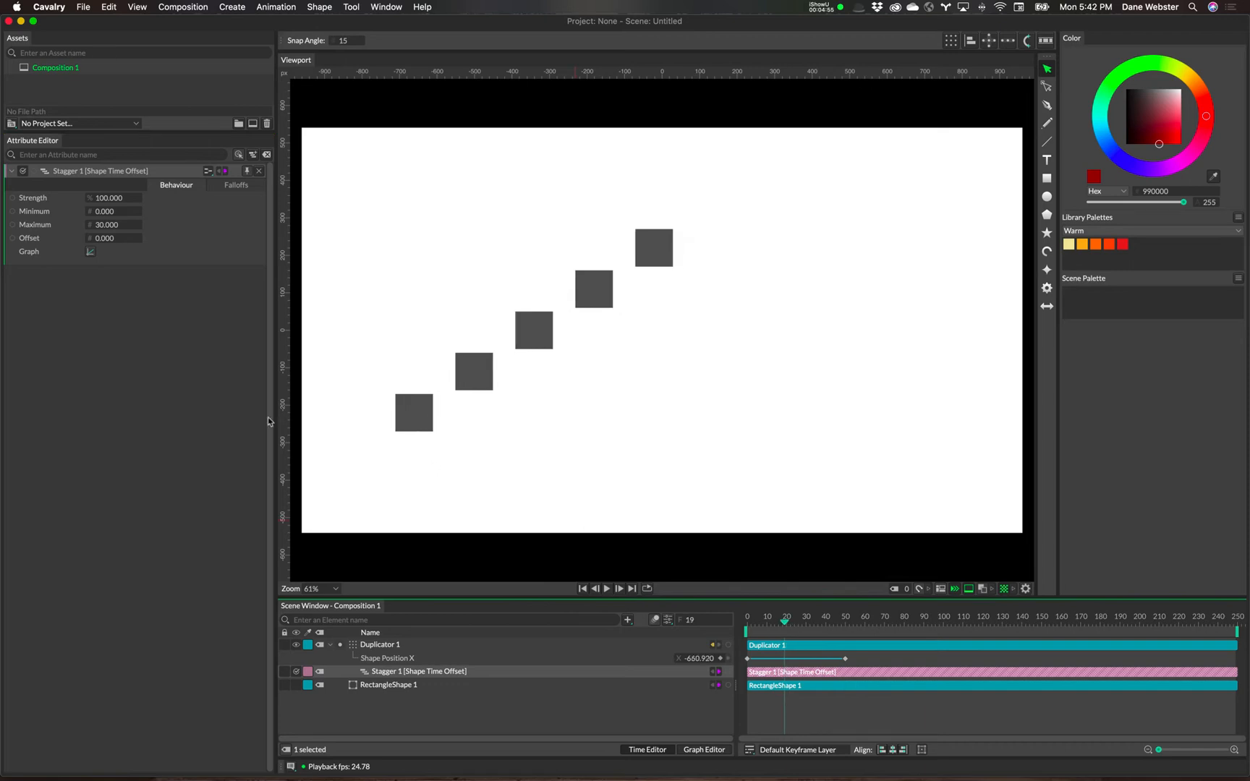
pyautogui.moveTo(108, 225); pyautogui.dragTo(93, 230)
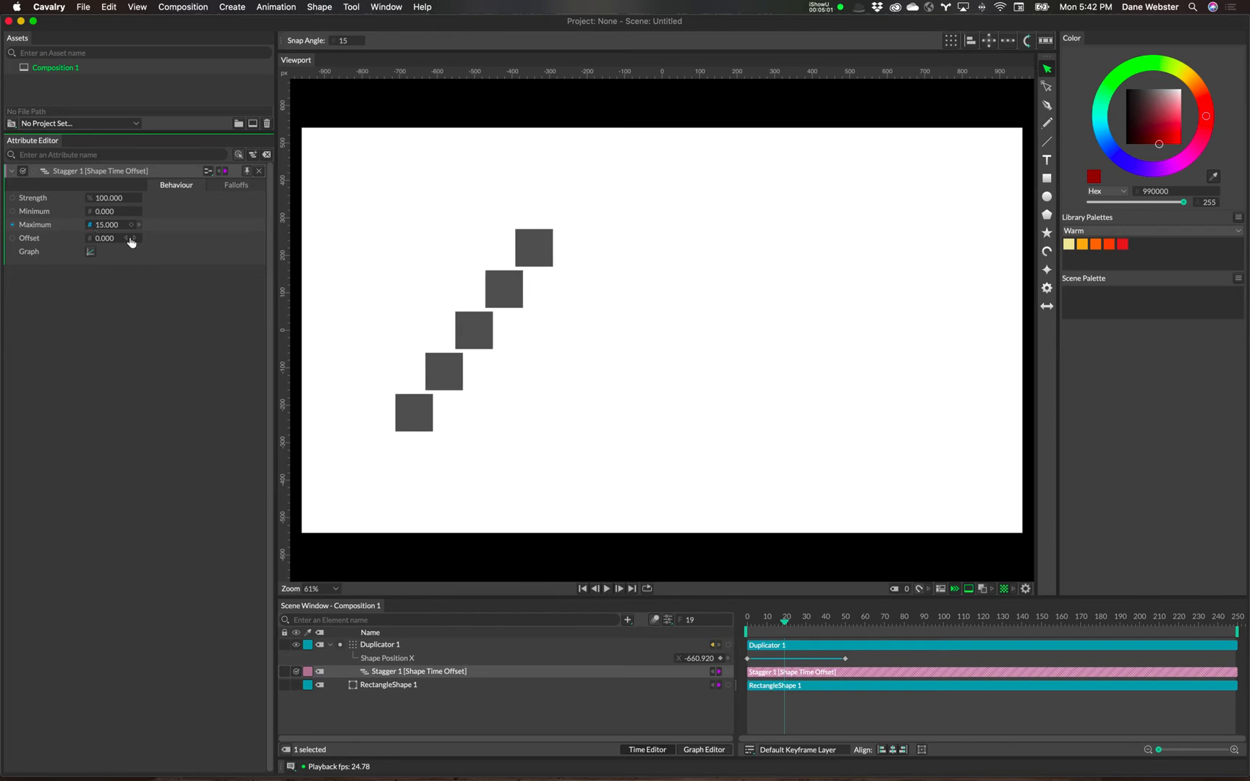
pyautogui.moveTo(788, 620); pyautogui.dragTo(747, 622)
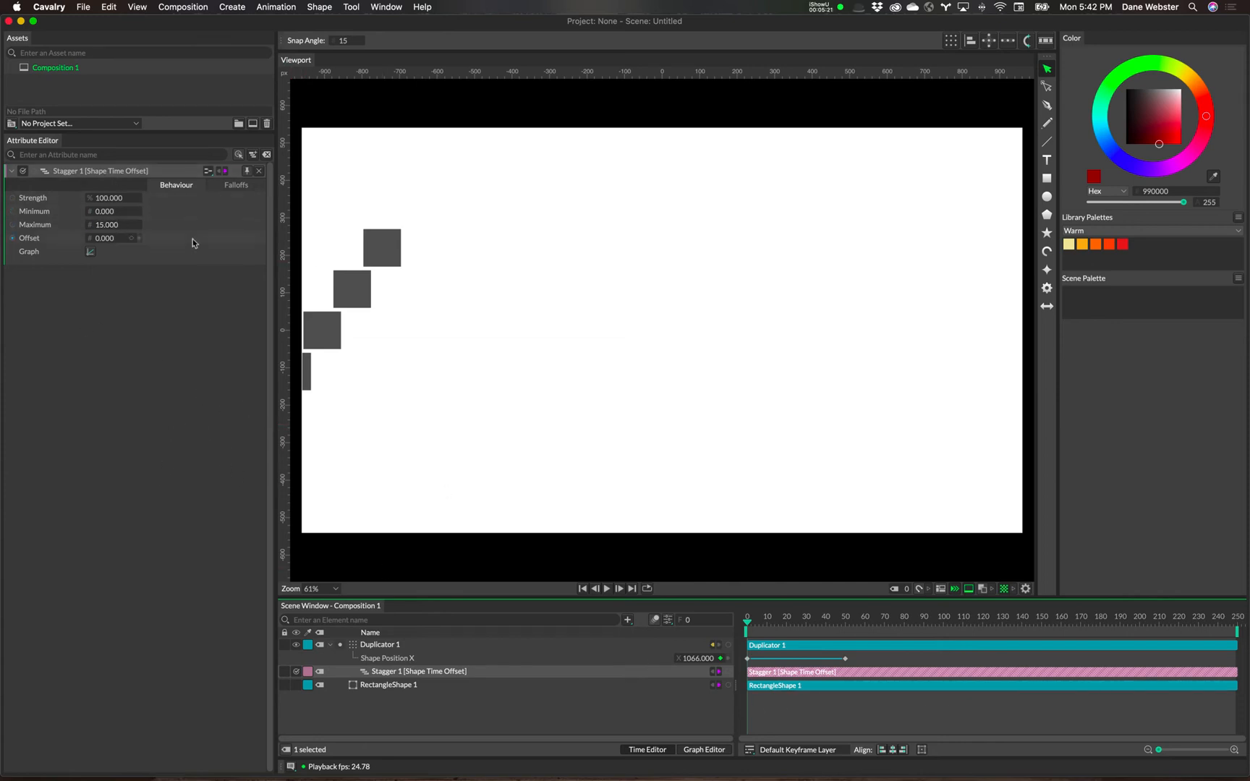
# Move to frame 11 and set the Stagger's Maximum to -15.
pyautogui.click(113, 226)
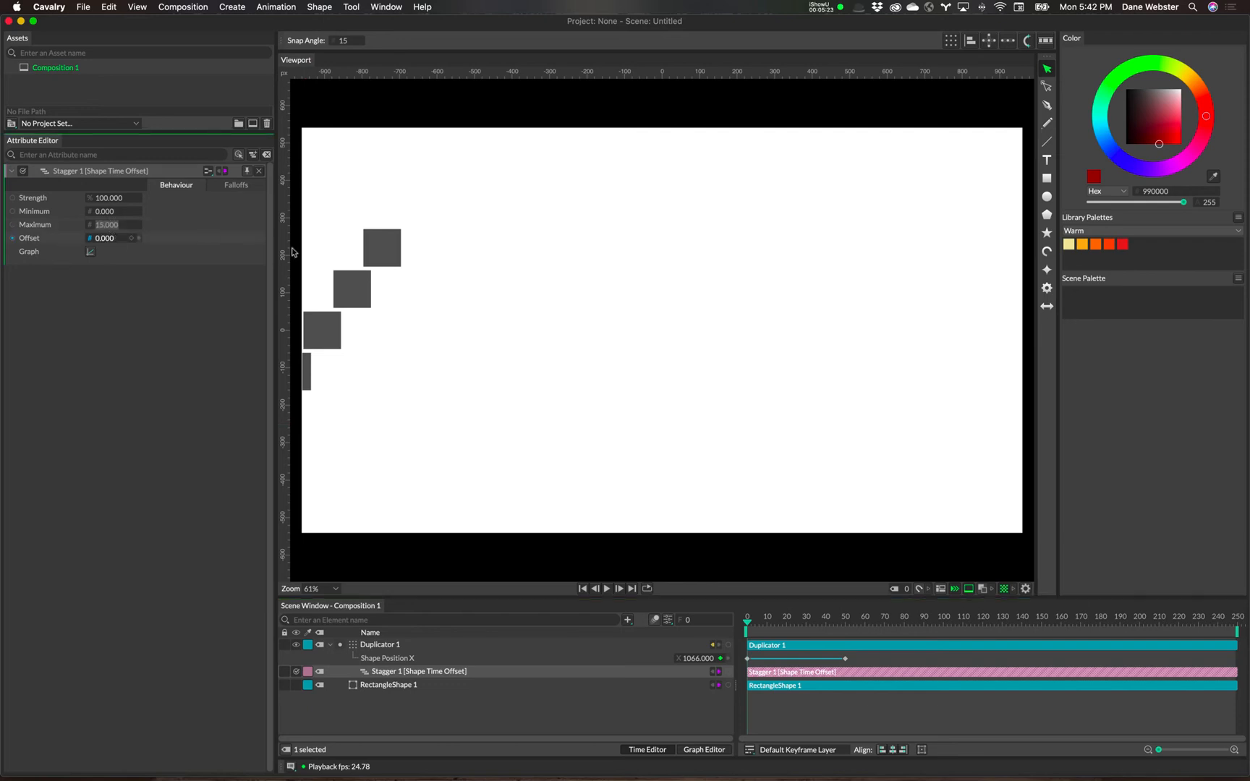
pyautogui.moveTo(749, 620); pyautogui.dragTo(769, 626)
pyautogui.click(108, 227)
pyautogui.click(108, 226)
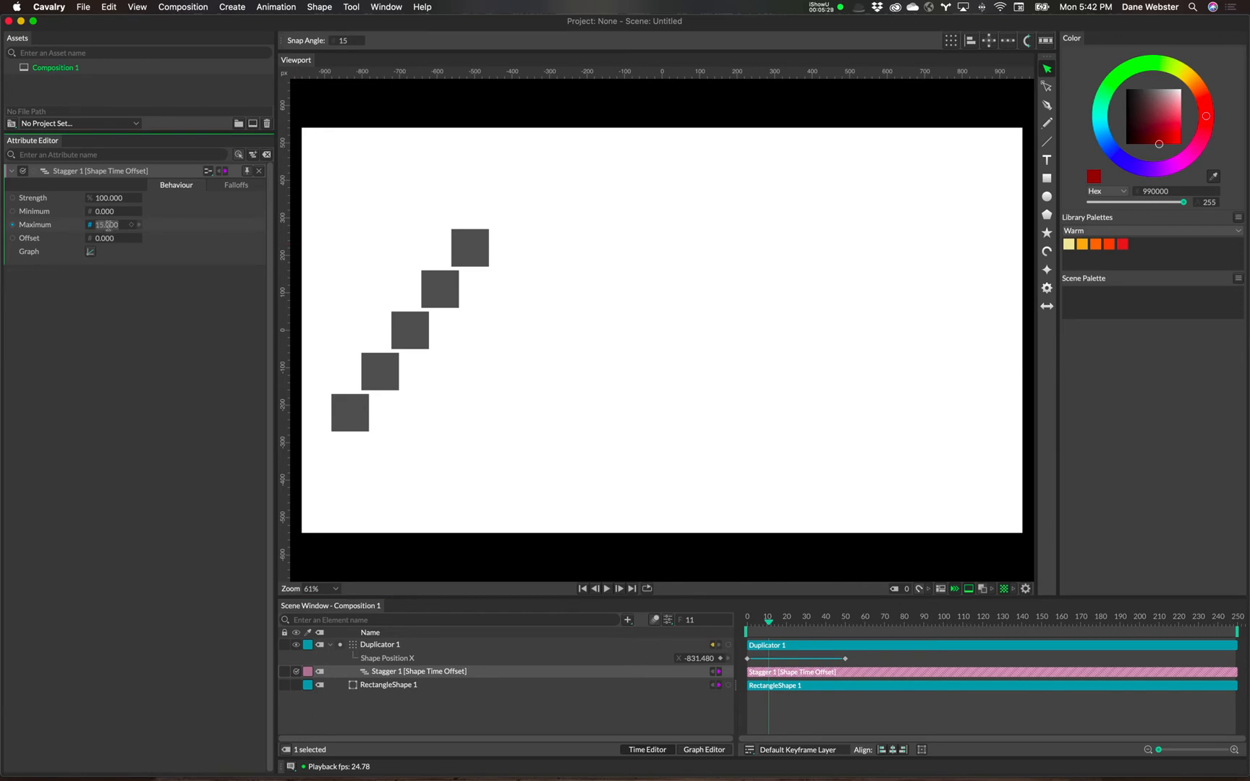
pyautogui.press('BackSpace')
pyautogui.write('-15')
pyautogui.press('Return')
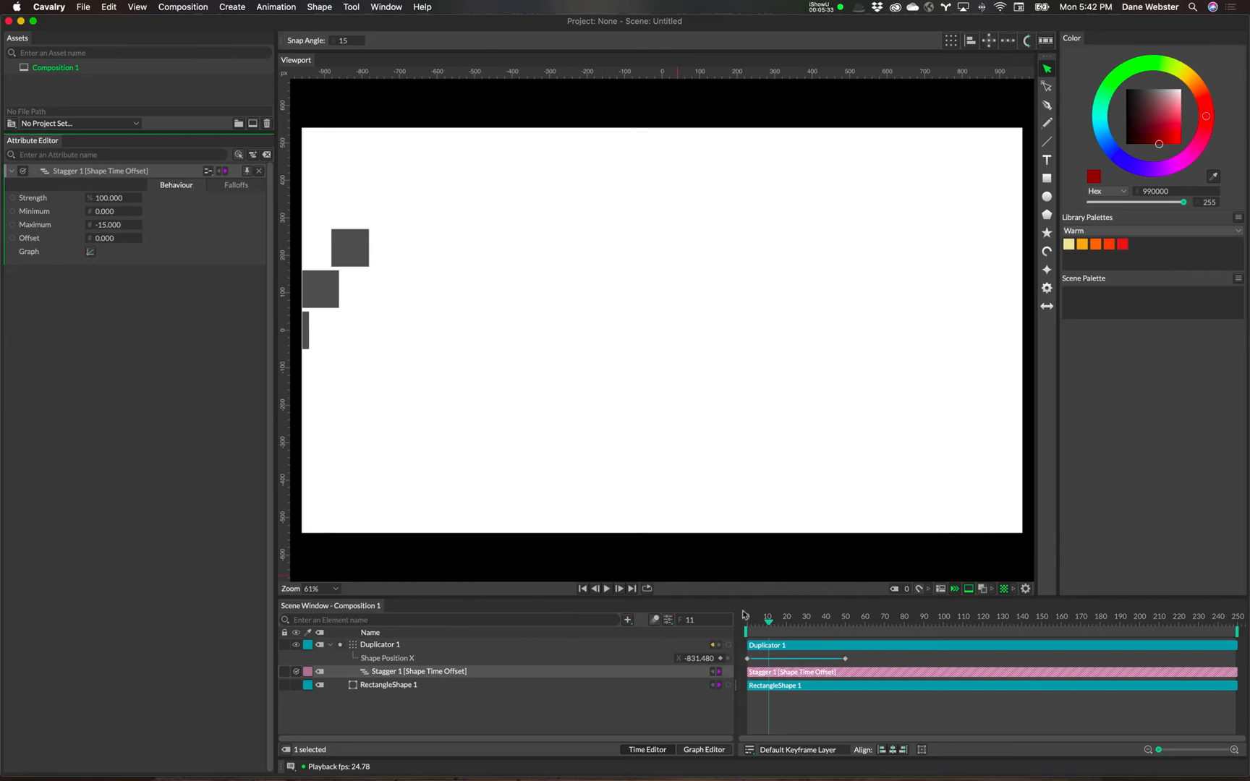
# Scrub between frames 0 and 26, then play the staggered animation from the start to check its timing.
pyautogui.moveTo(770, 627); pyautogui.dragTo(740, 627)
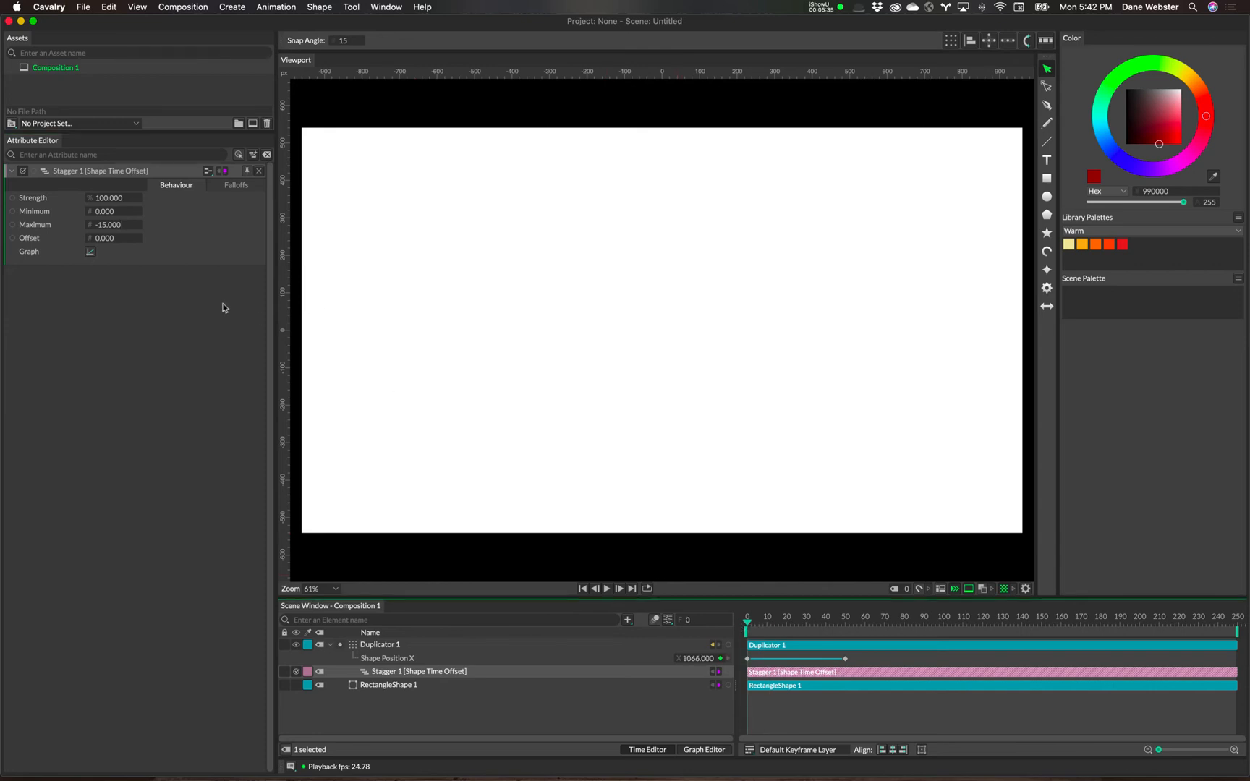
pyautogui.moveTo(749, 627); pyautogui.dragTo(800, 629)
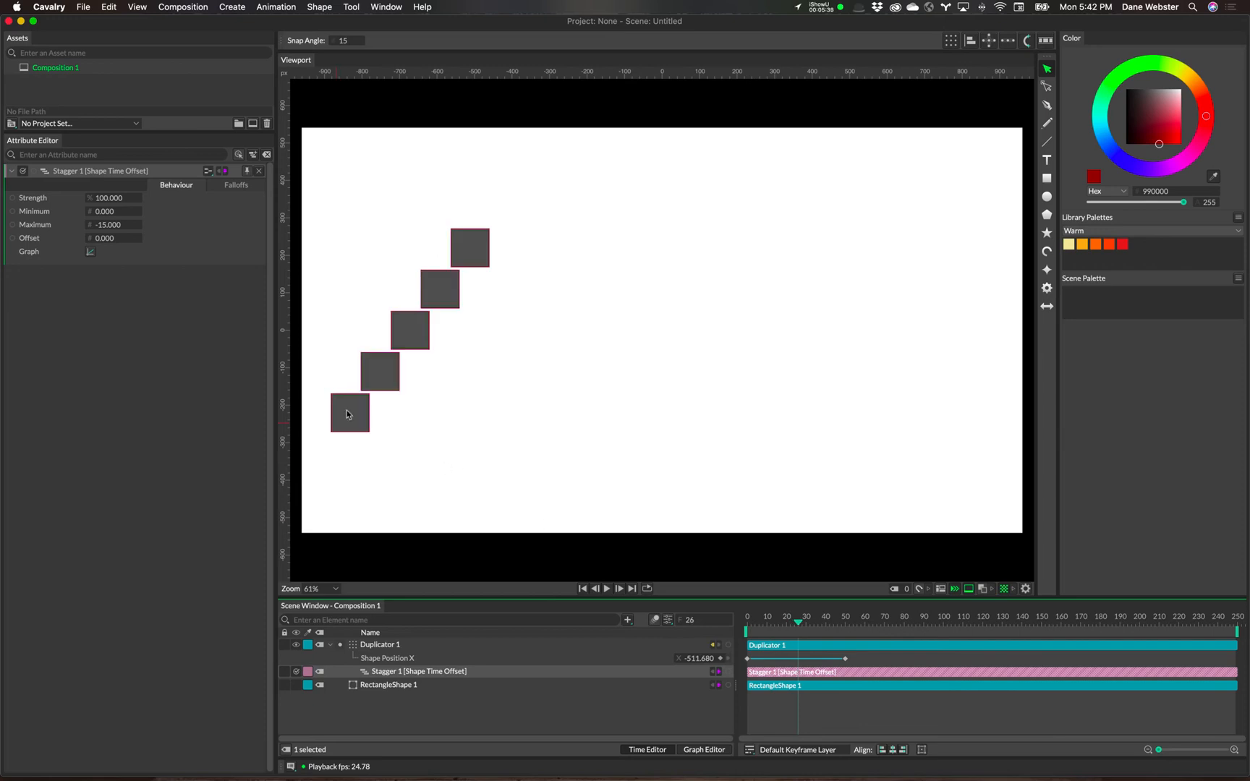
pyautogui.moveTo(798, 627); pyautogui.dragTo(743, 626)
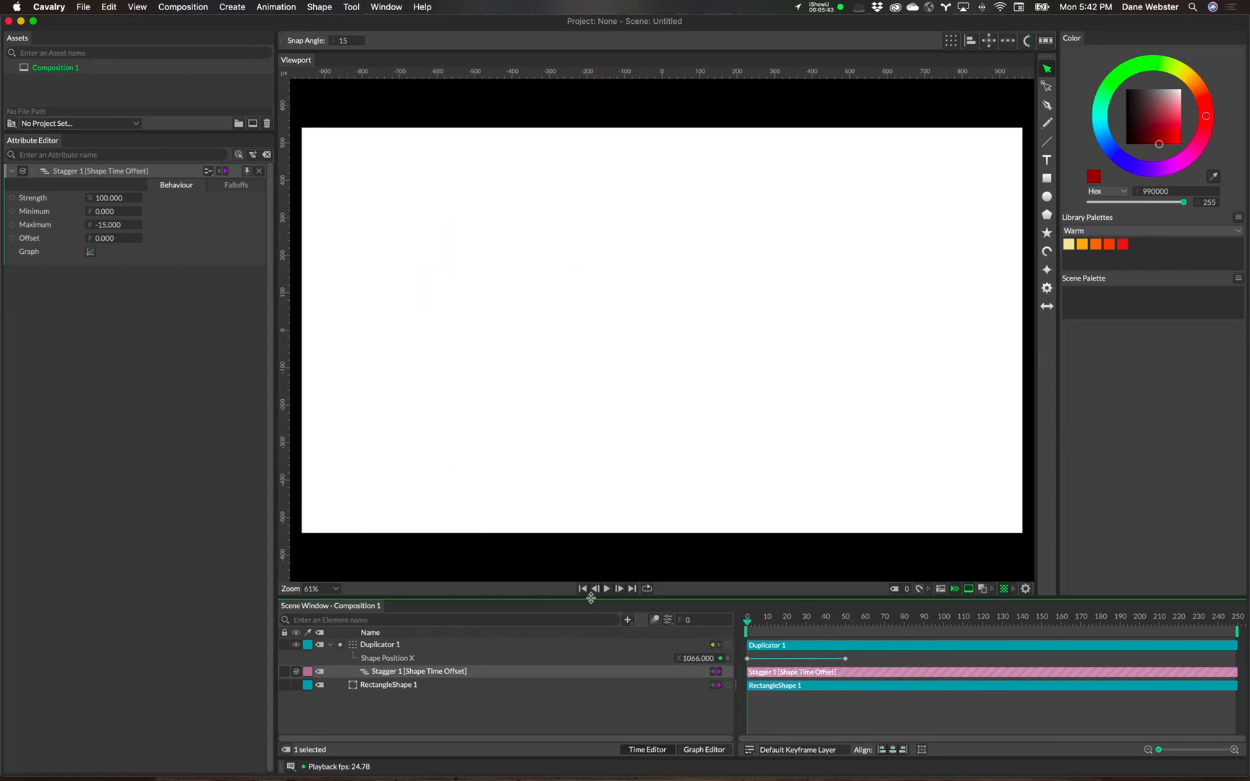
pyautogui.click(607, 588)
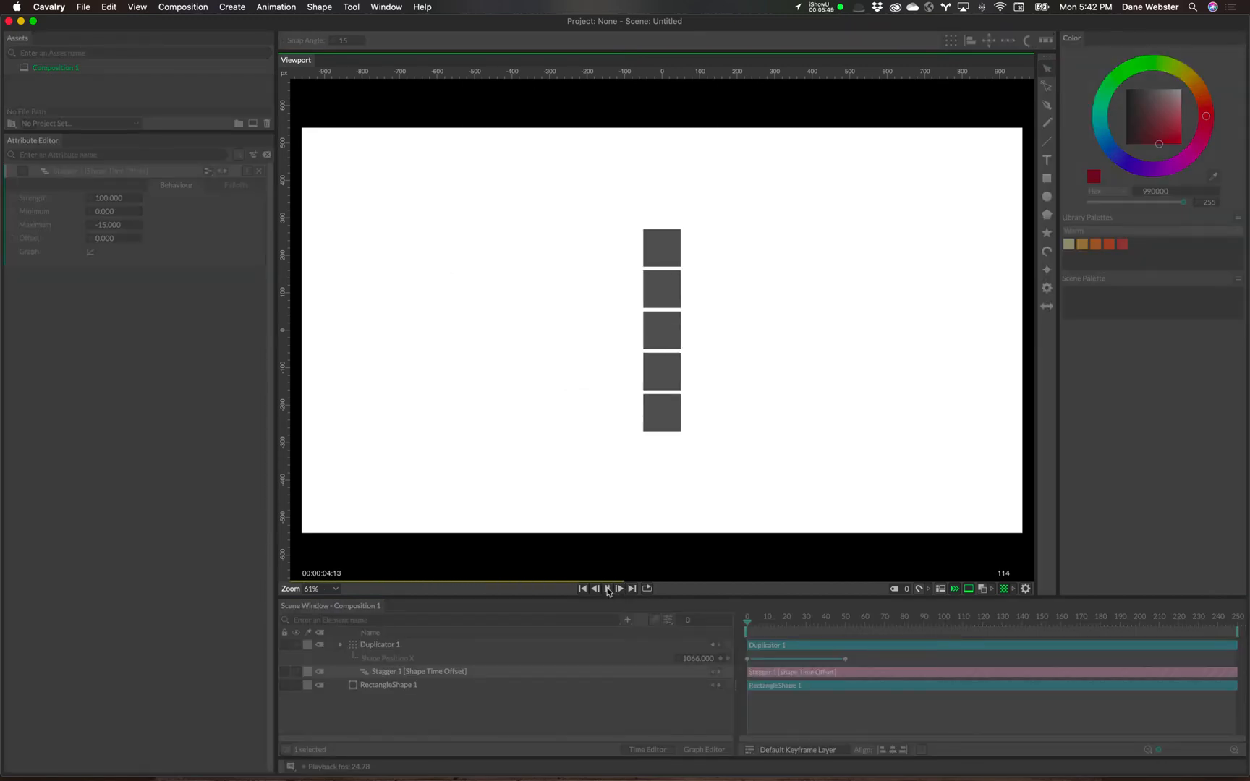
pyautogui.click(608, 589)
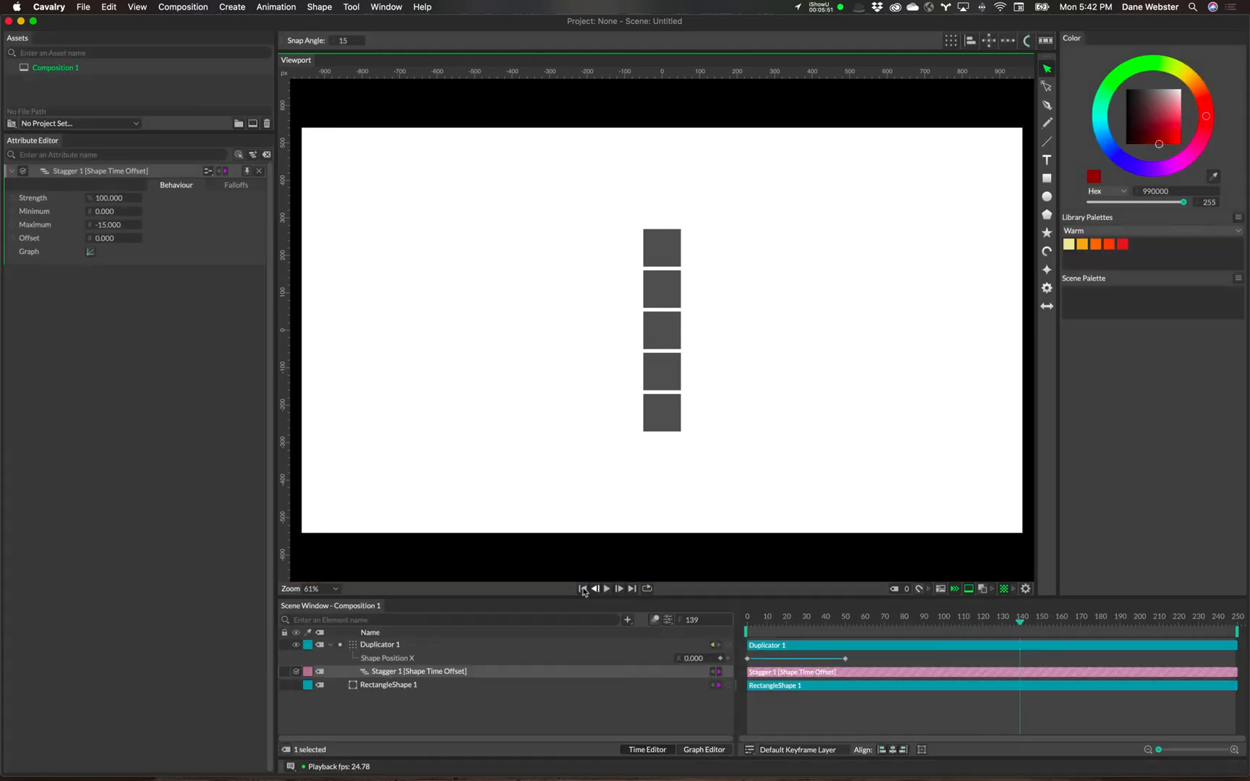
pyautogui.click(582, 589)
pyautogui.click(608, 589)
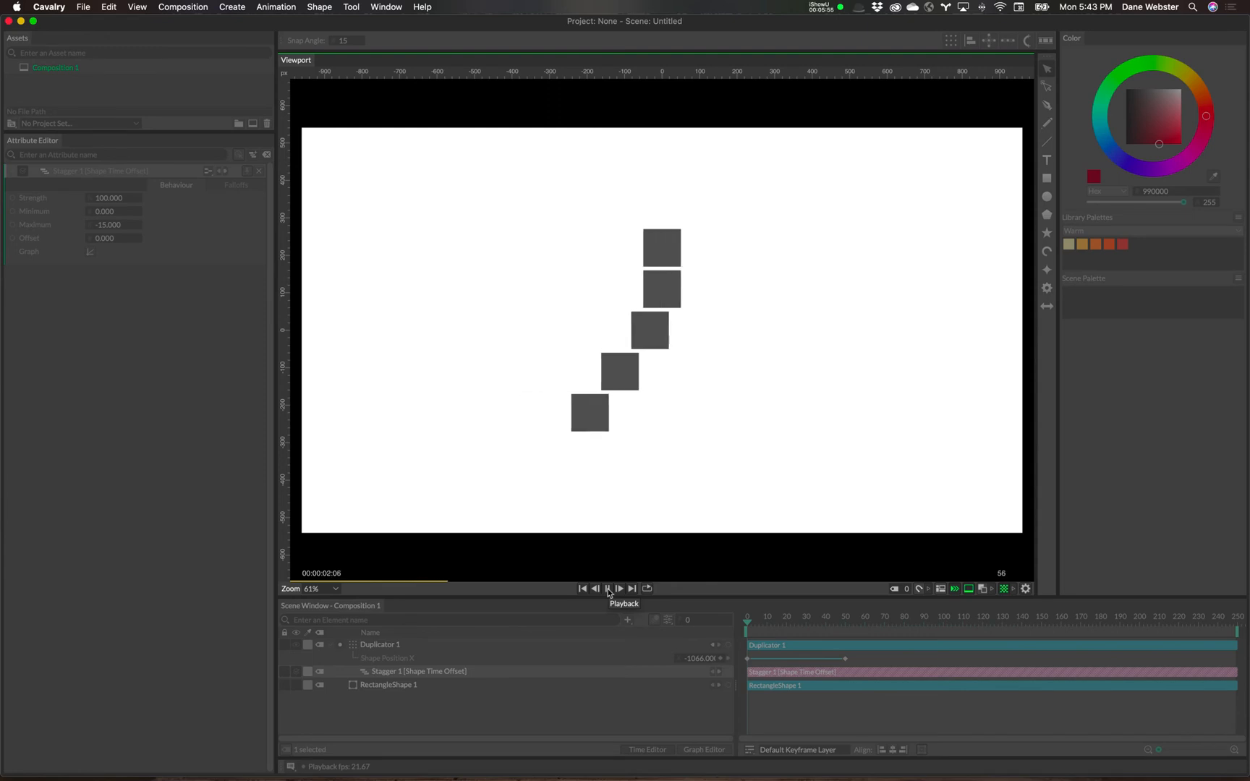
# Stop playback, move to frame 37 and display the Duplicator's whole Shape Position X curve in an enlarged Graph Editor.
pyautogui.click(608, 589)
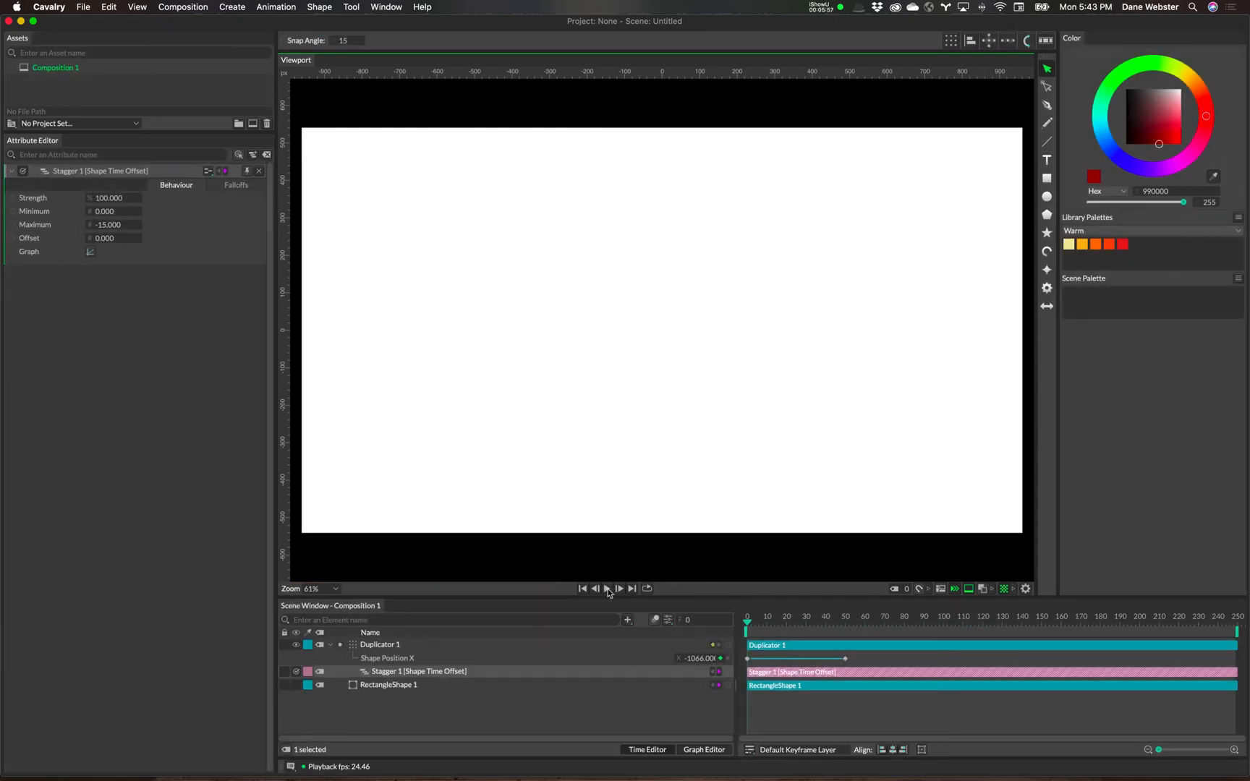
pyautogui.moveTo(748, 628); pyautogui.dragTo(822, 624)
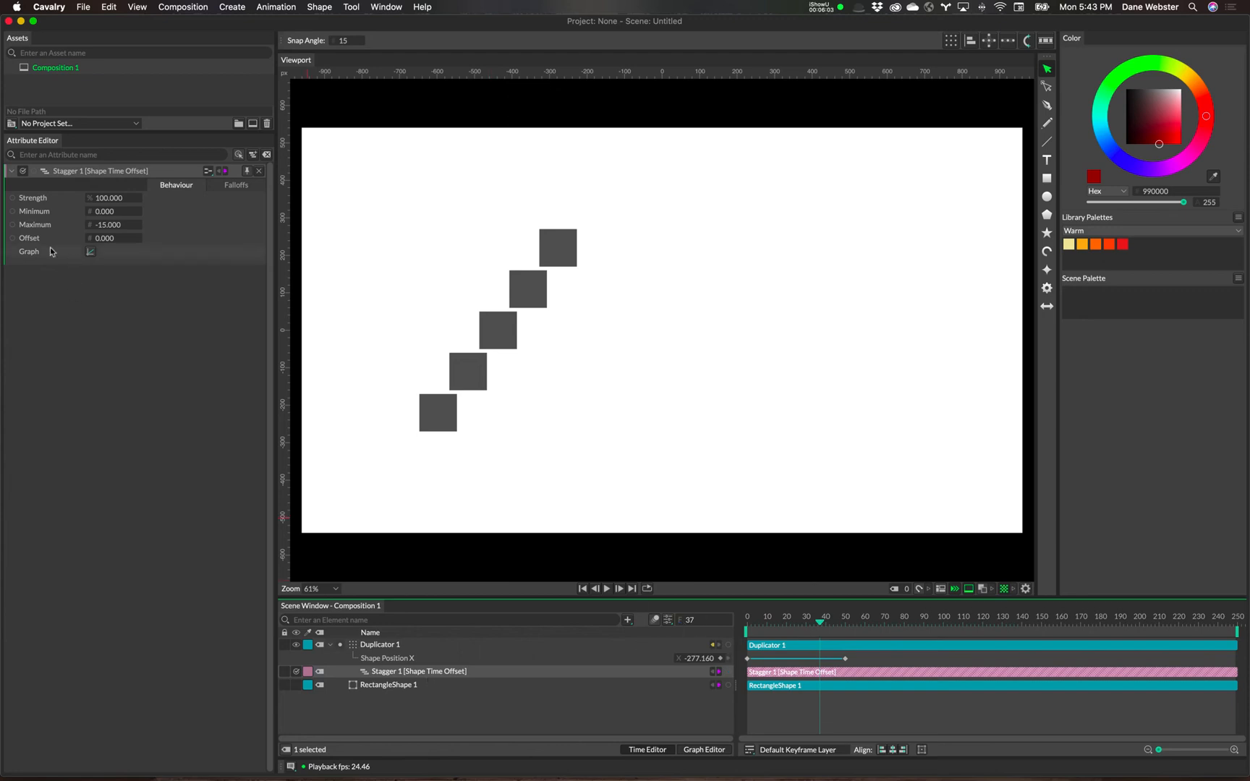
pyautogui.click(390, 661)
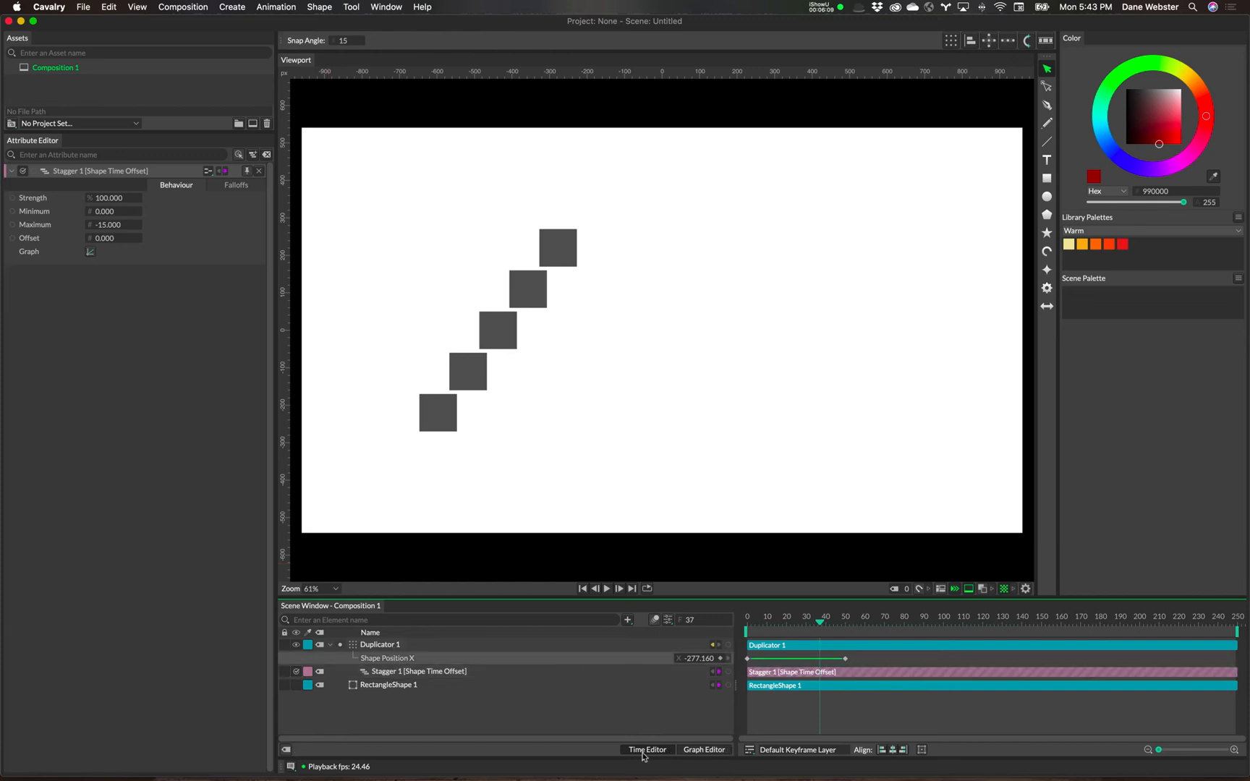
pyautogui.click(700, 750)
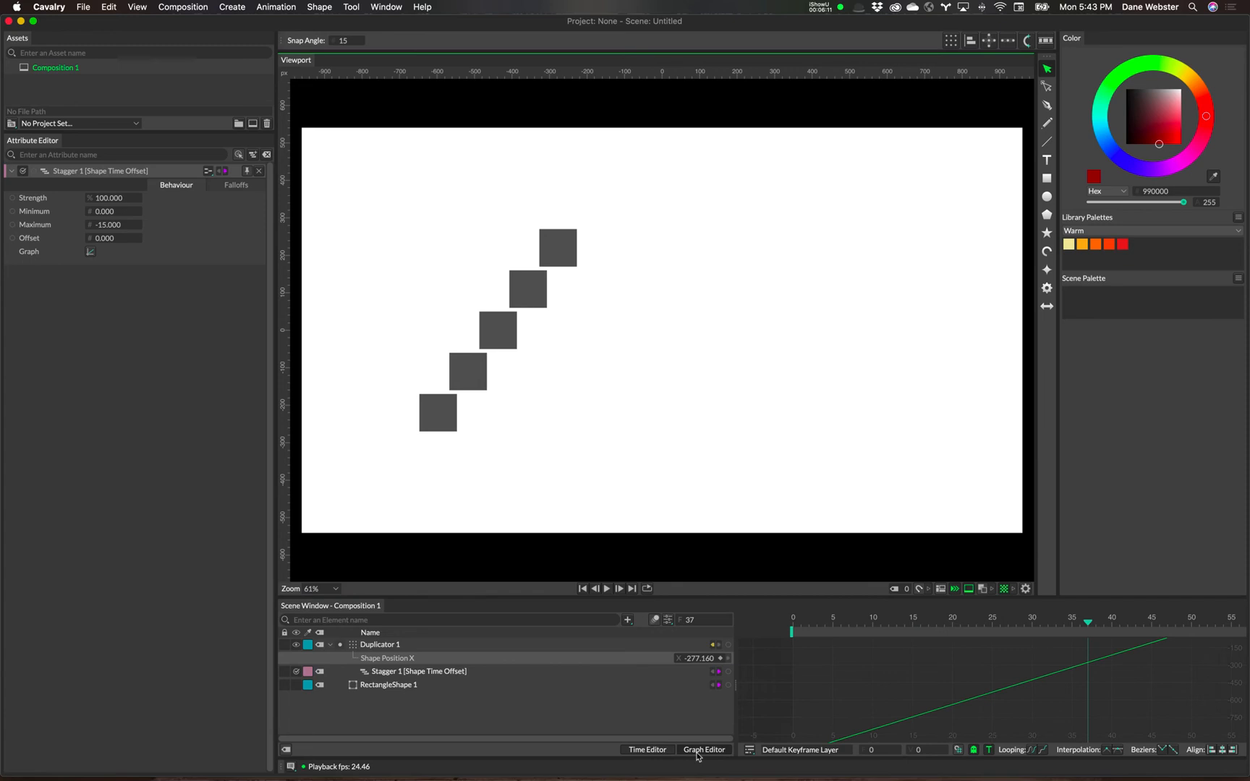
pyautogui.moveTo(836, 593); pyautogui.dragTo(837, 505)
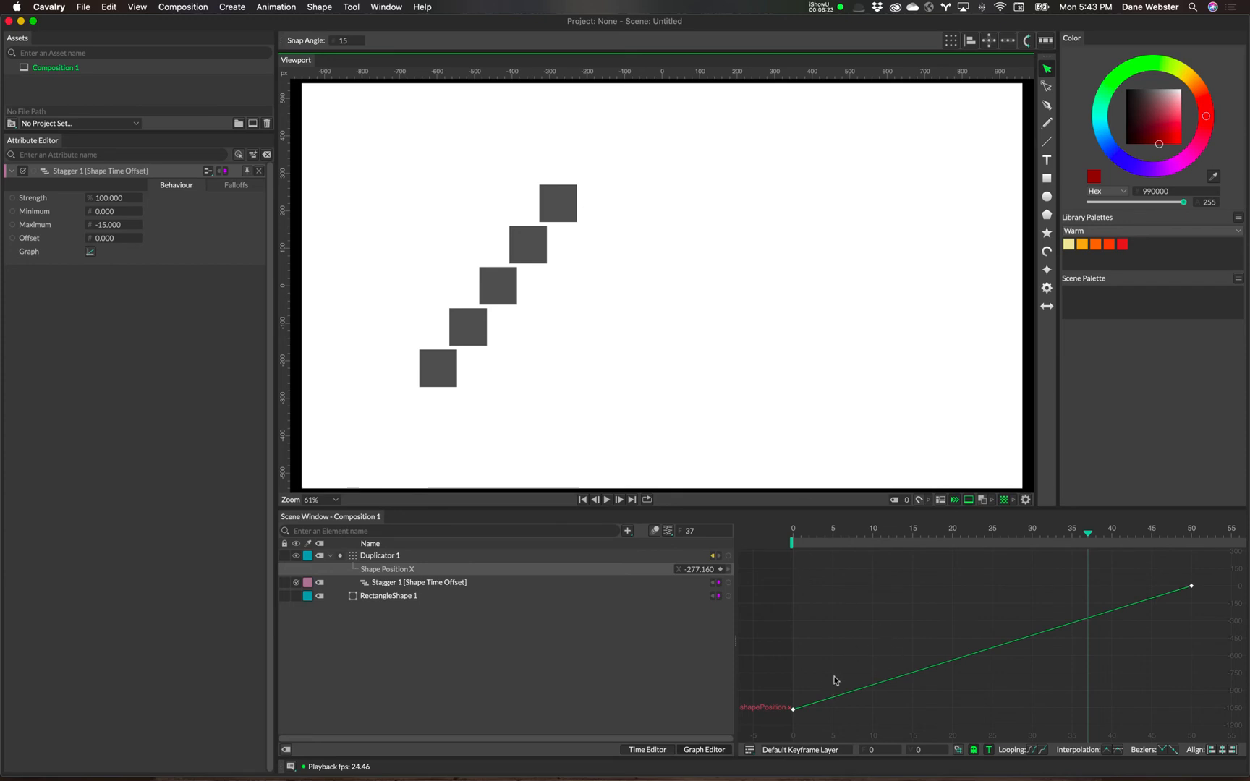
pyautogui.moveTo(833, 673); pyautogui.dragTo(767, 737)
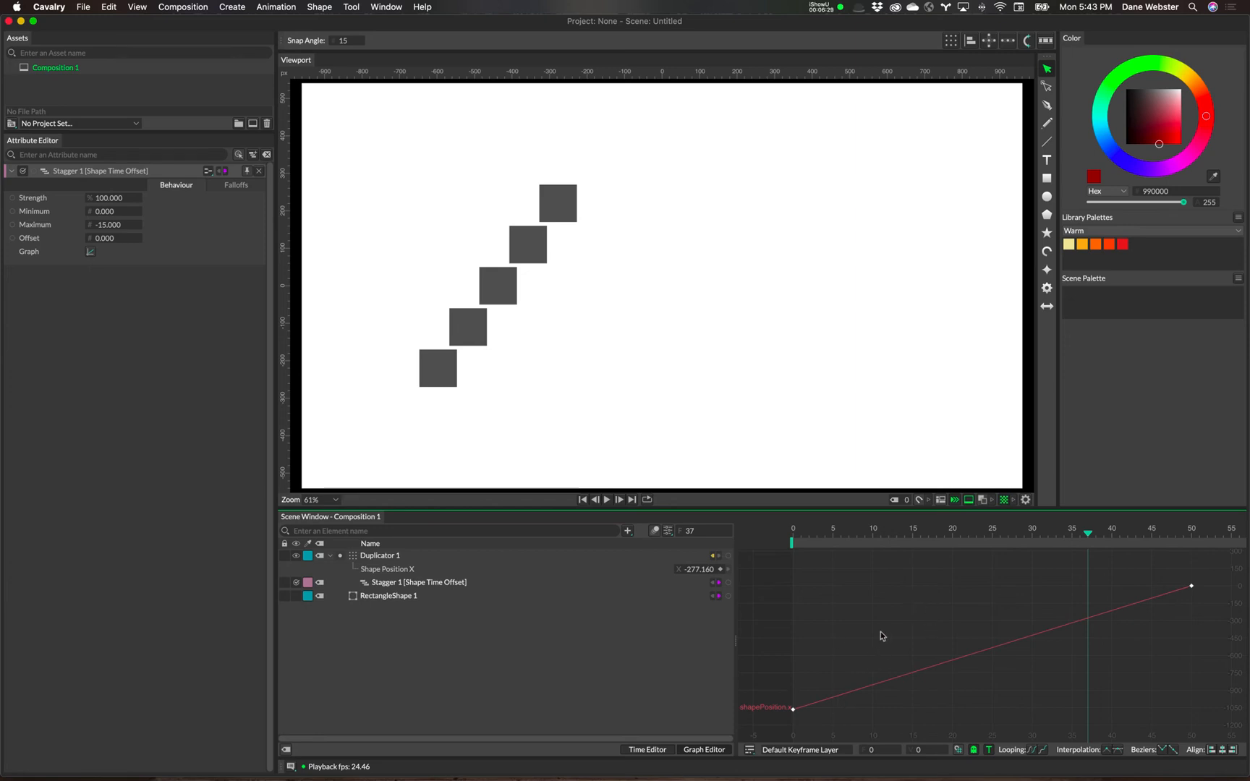
pyautogui.moveTo(882, 625); pyautogui.dragTo(1164, 666)
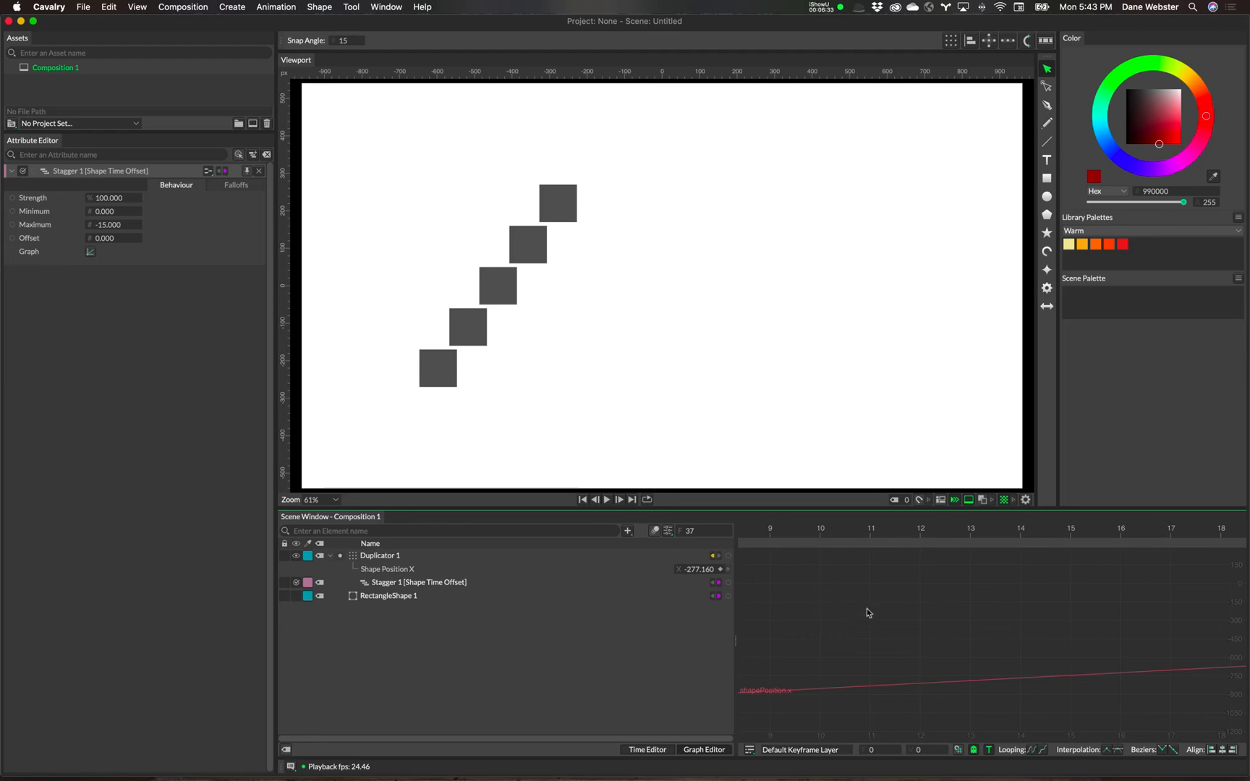
pyautogui.press('f')
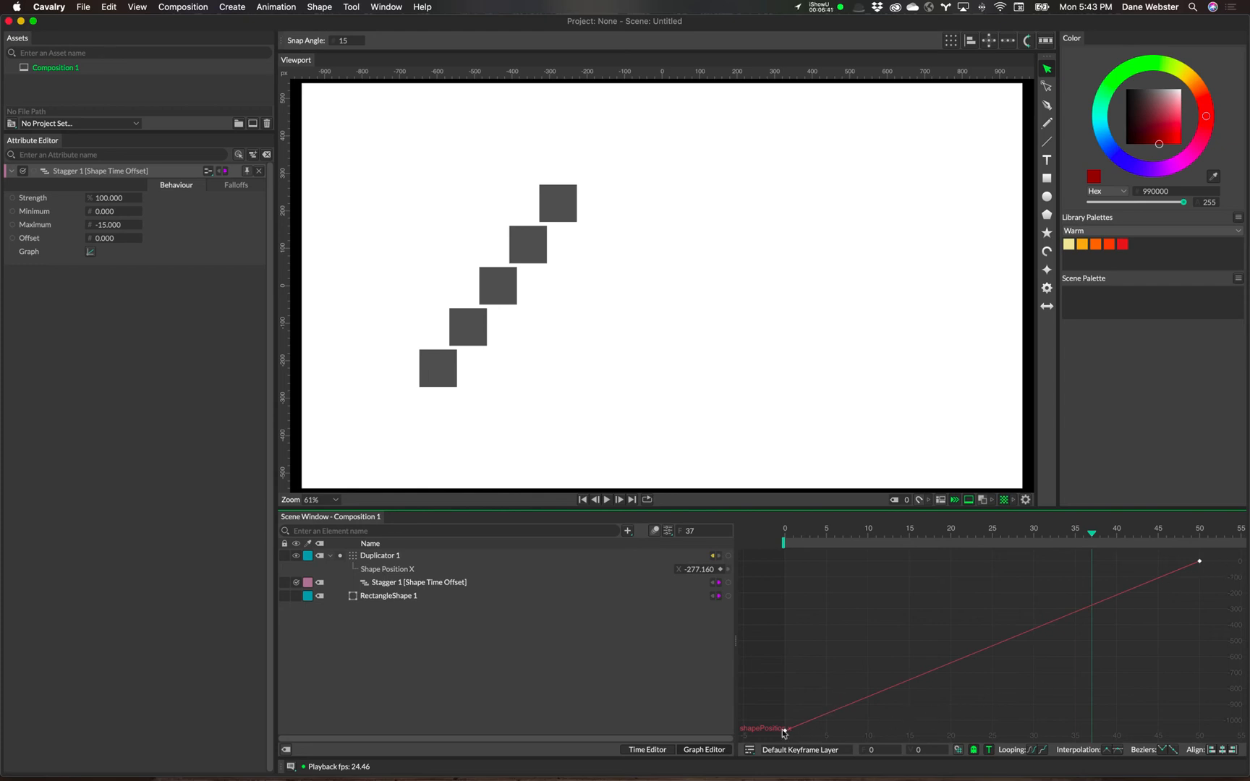
# Apply the Bounce Out Magic Easing to the Shape Position X keyframe at frame 0.
pyautogui.moveTo(839, 695); pyautogui.dragTo(787, 740)
pyautogui.moveTo(880, 662); pyautogui.dragTo(754, 742)
pyautogui.rightClick(787, 735)
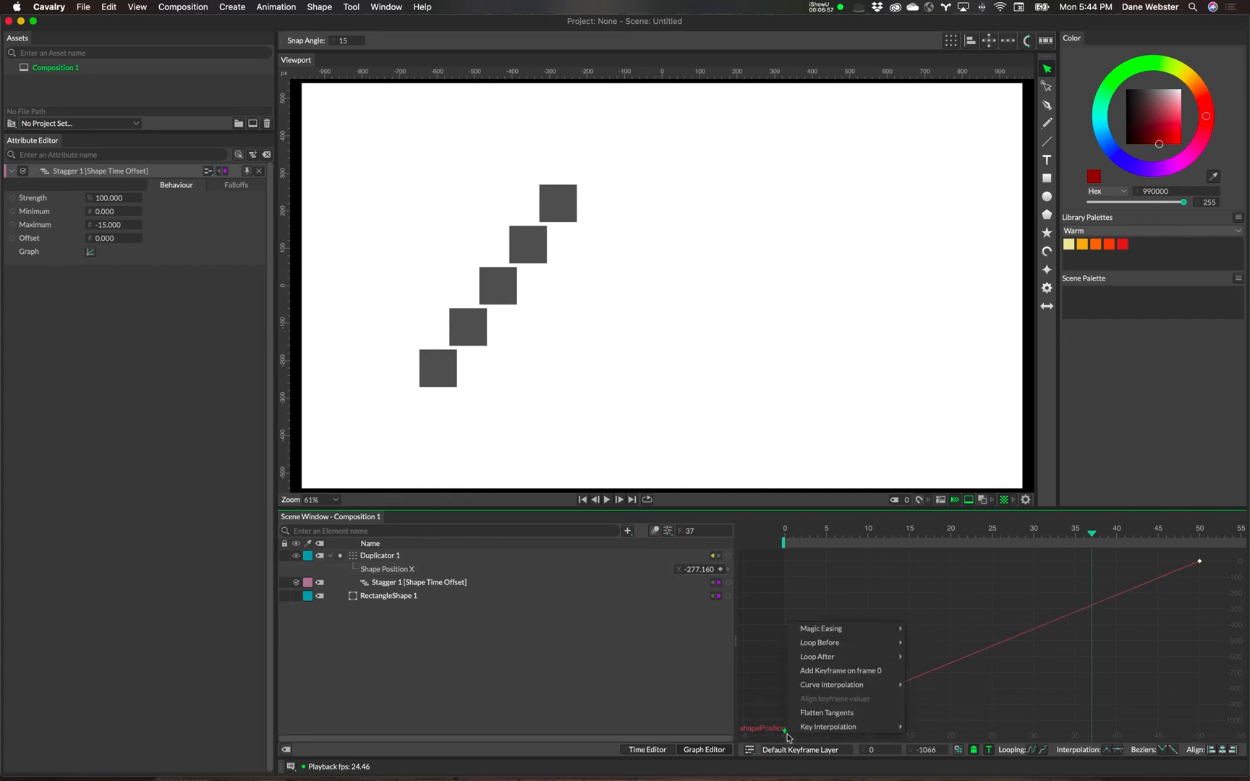
pyautogui.moveTo(850, 635)
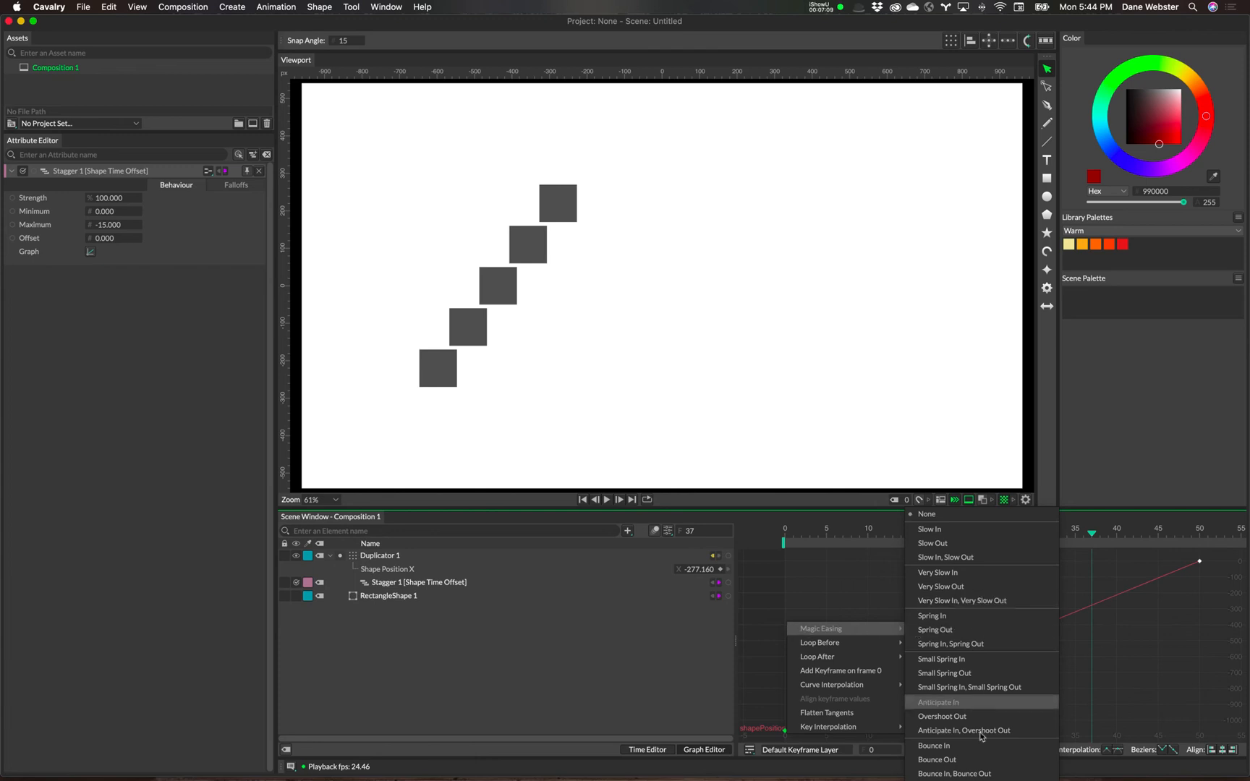
pyautogui.click(963, 763)
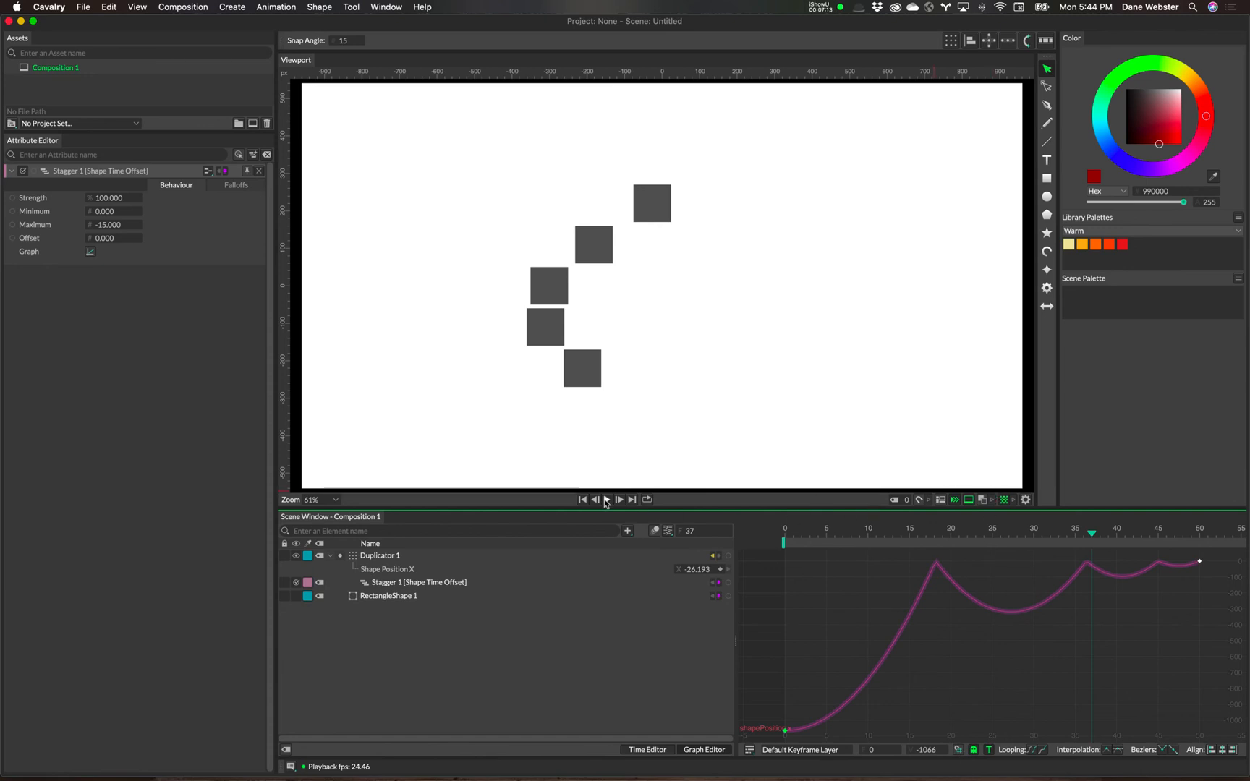
# Play the animation from the start several times to check how the staggered squares bounce into place.
pyautogui.click(582, 499)
pyautogui.click(605, 501)
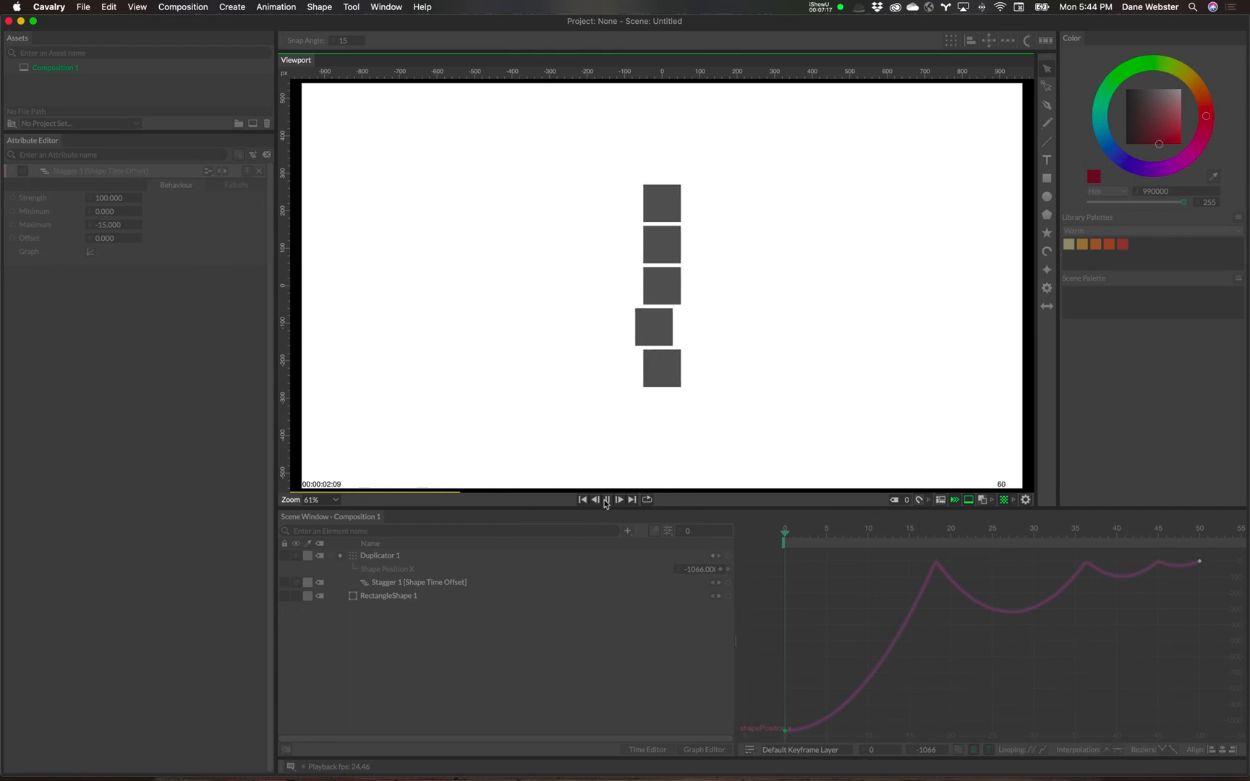
pyautogui.click(585, 501)
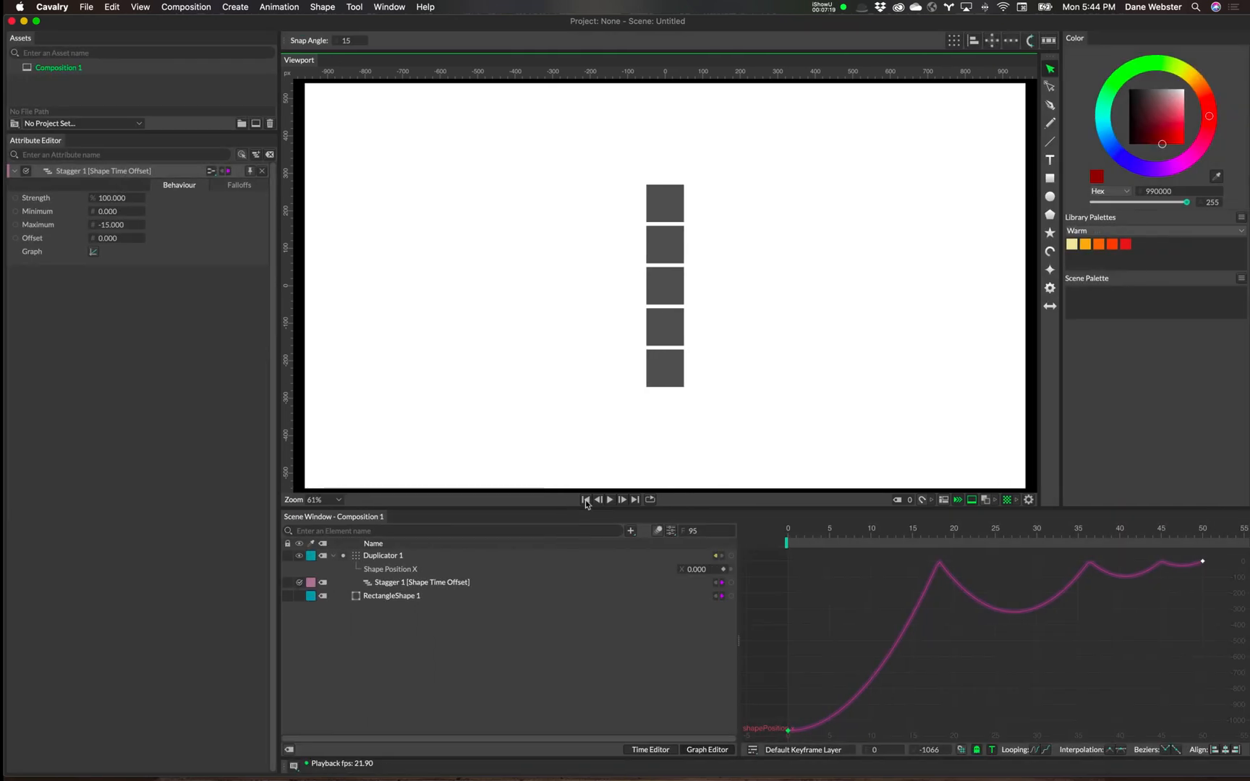
pyautogui.click(583, 501)
pyautogui.click(606, 500)
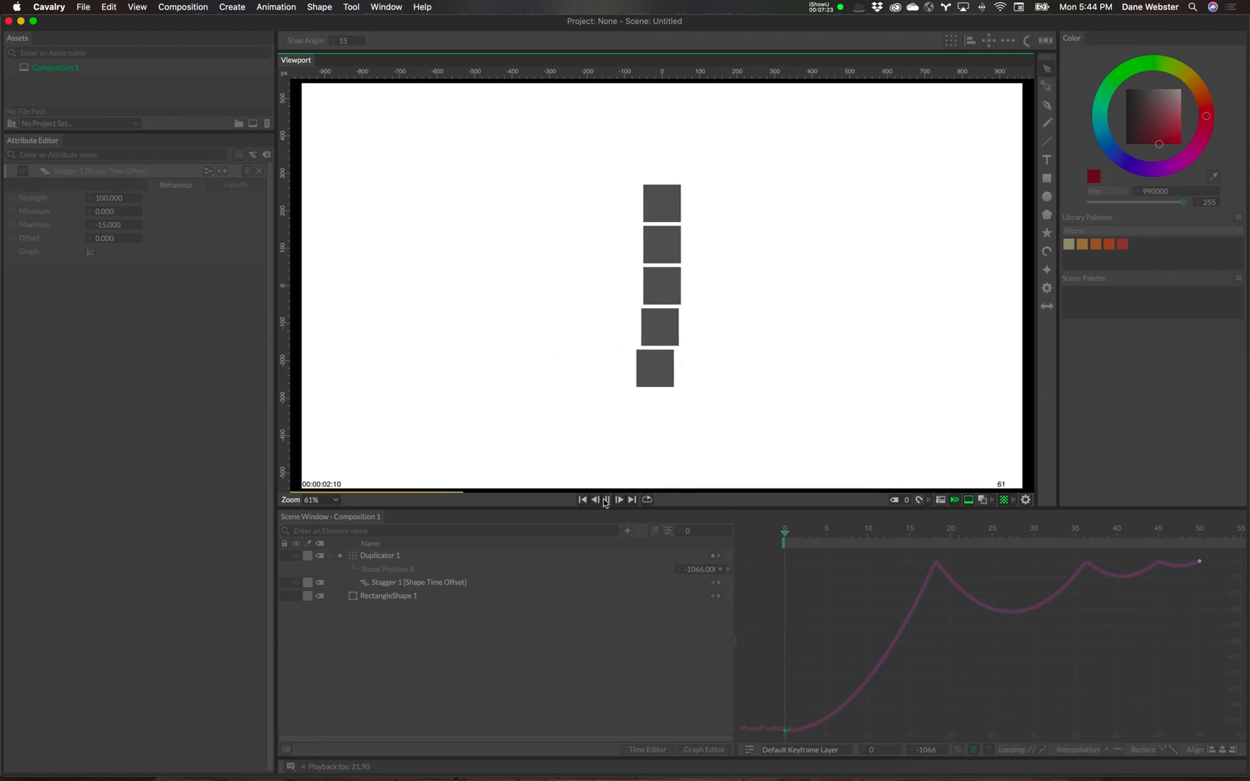
pyautogui.click(606, 502)
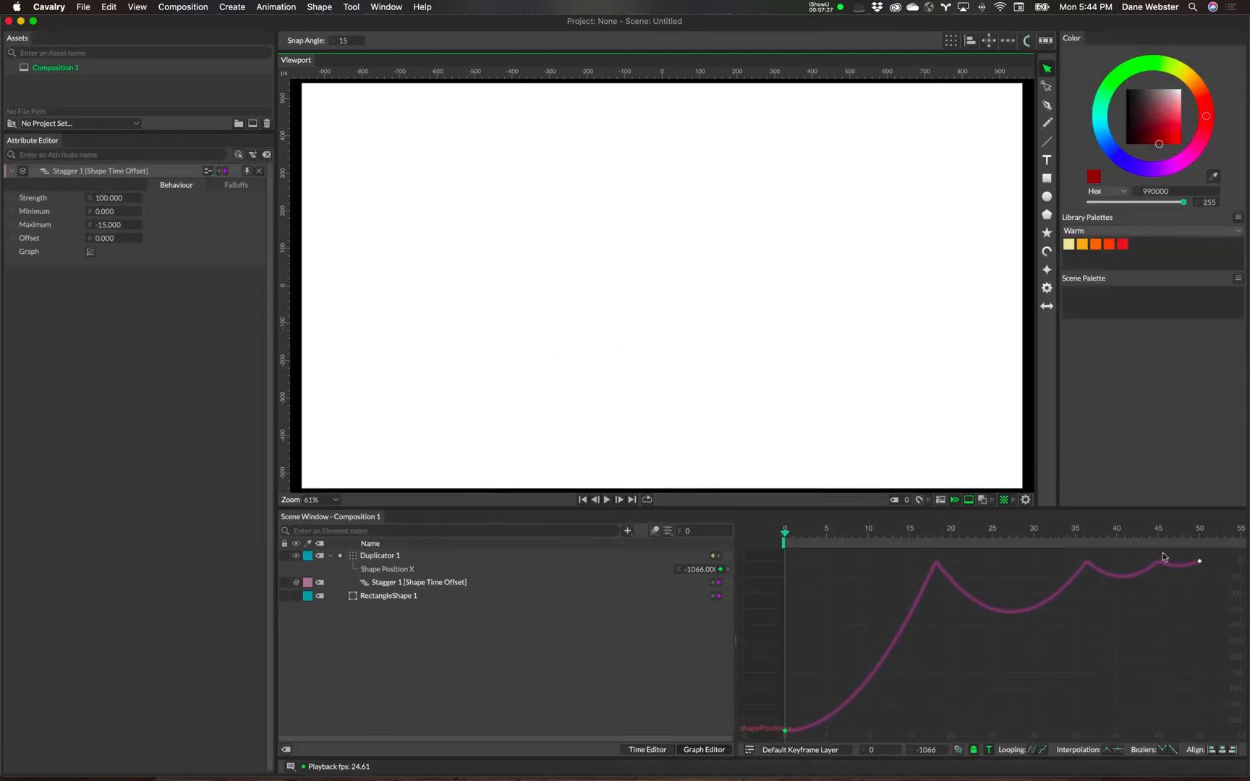
pyautogui.click(608, 503)
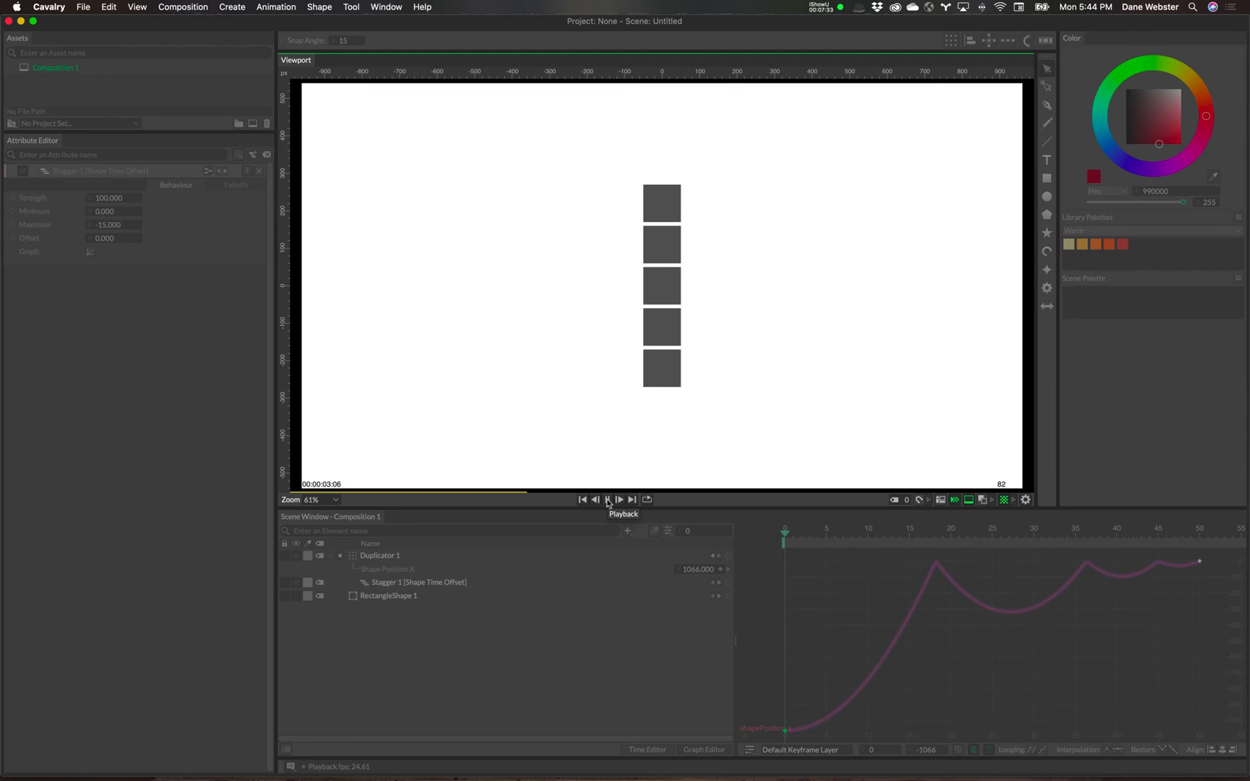
pyautogui.click(607, 503)
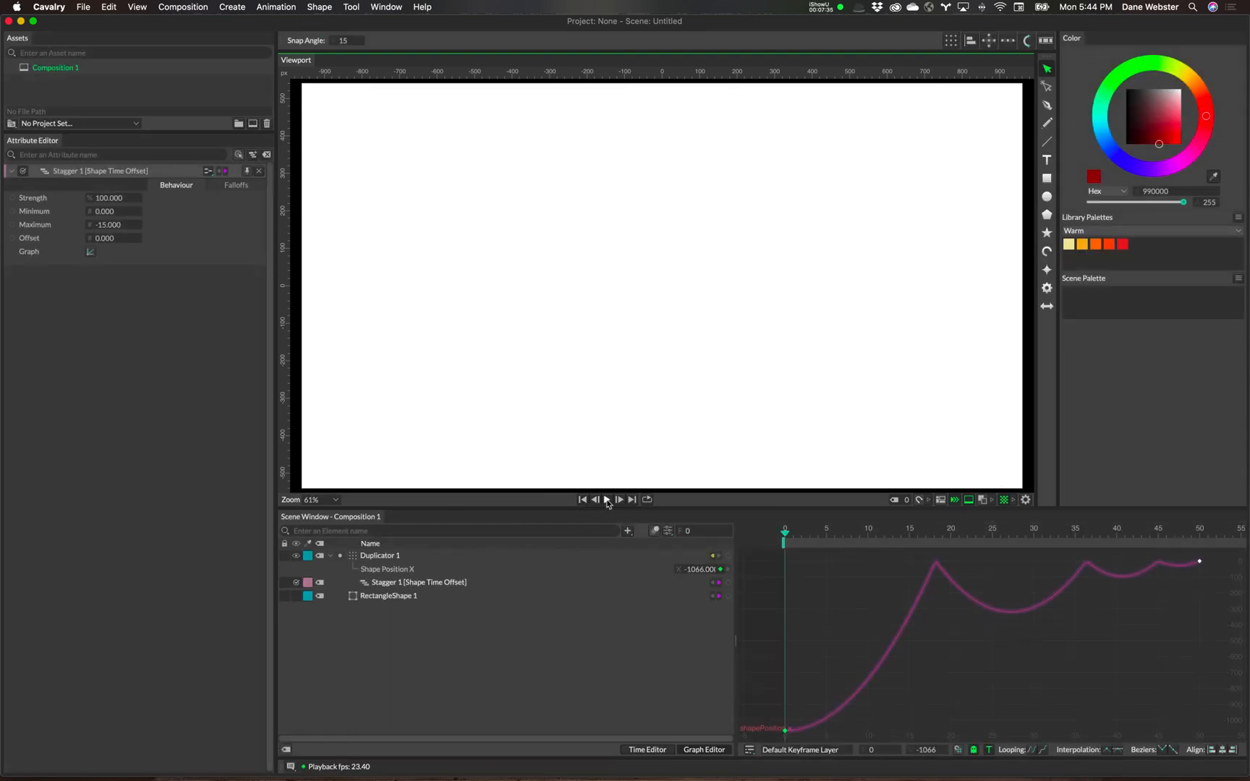
pyautogui.click(608, 500)
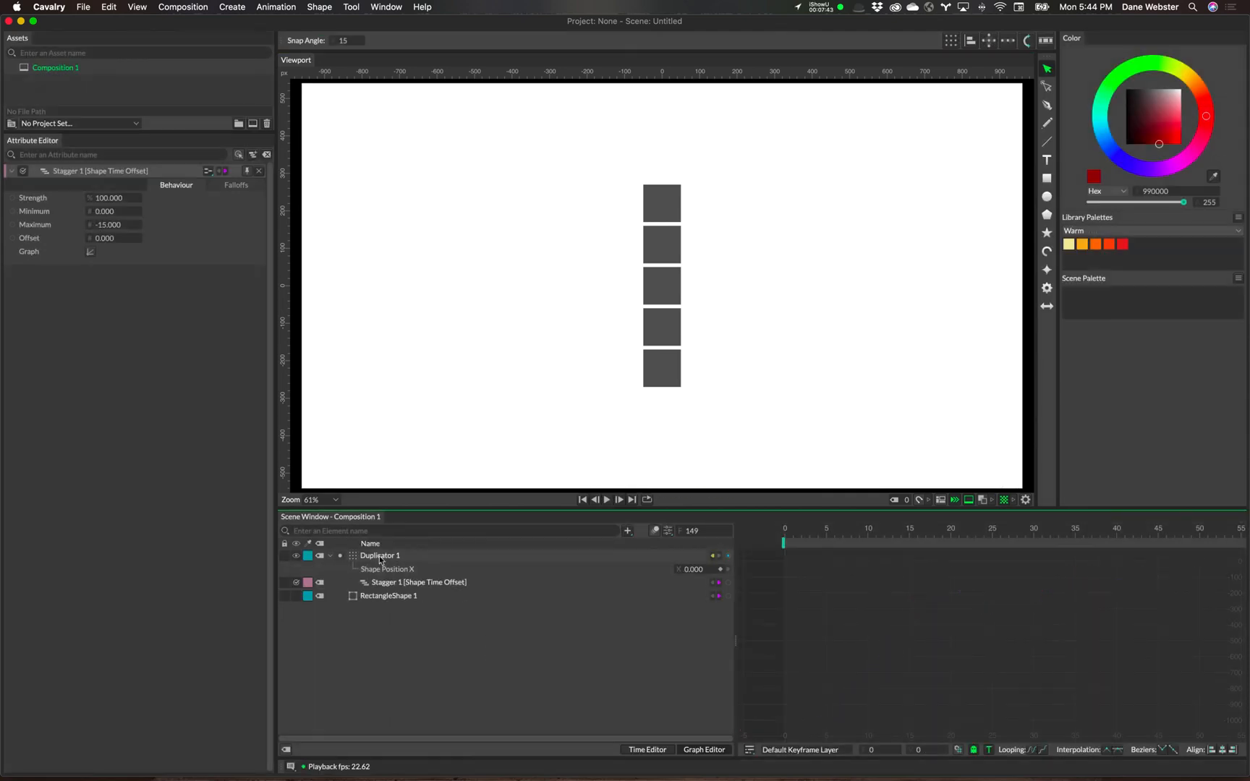
# Set the fill colour of RectangleShape 1 to the dark red 911414.
pyautogui.click(379, 598)
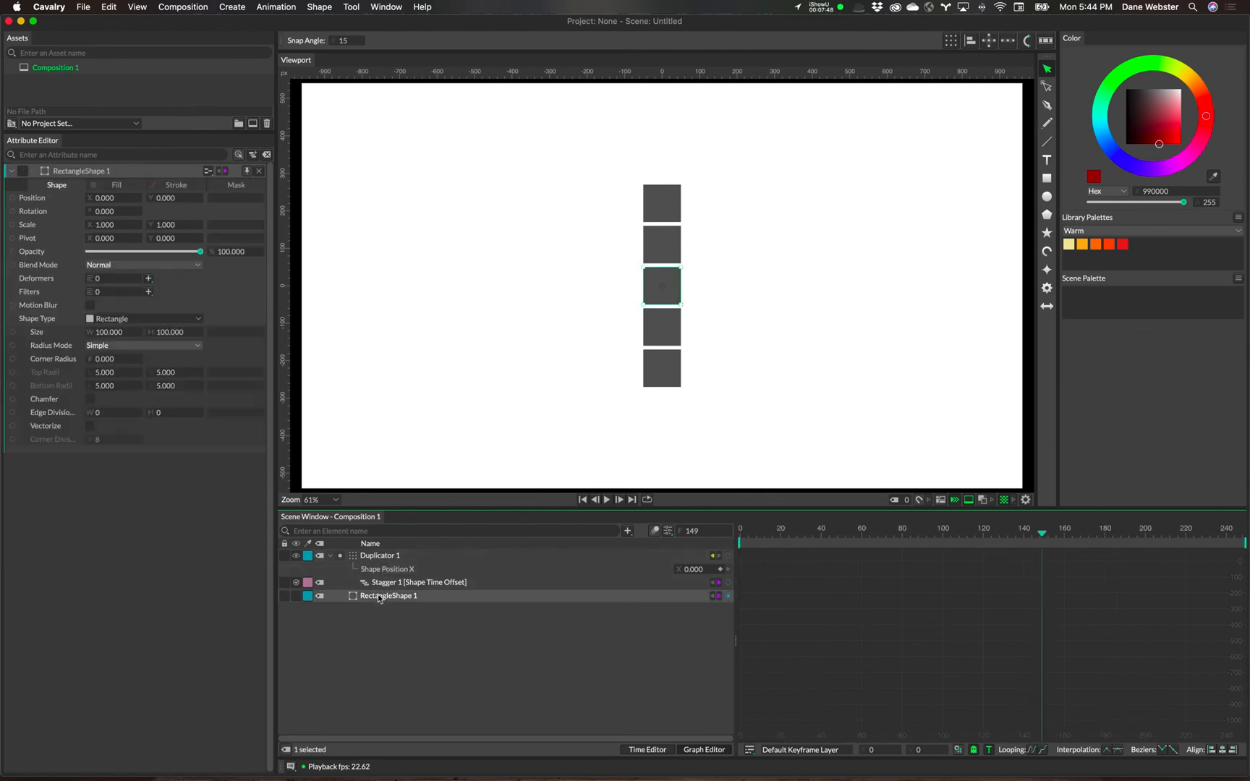
pyautogui.click(116, 185)
pyautogui.click(113, 211)
pyautogui.moveTo(124, 135); pyautogui.dragTo(120, 128)
pyautogui.click(124, 450)
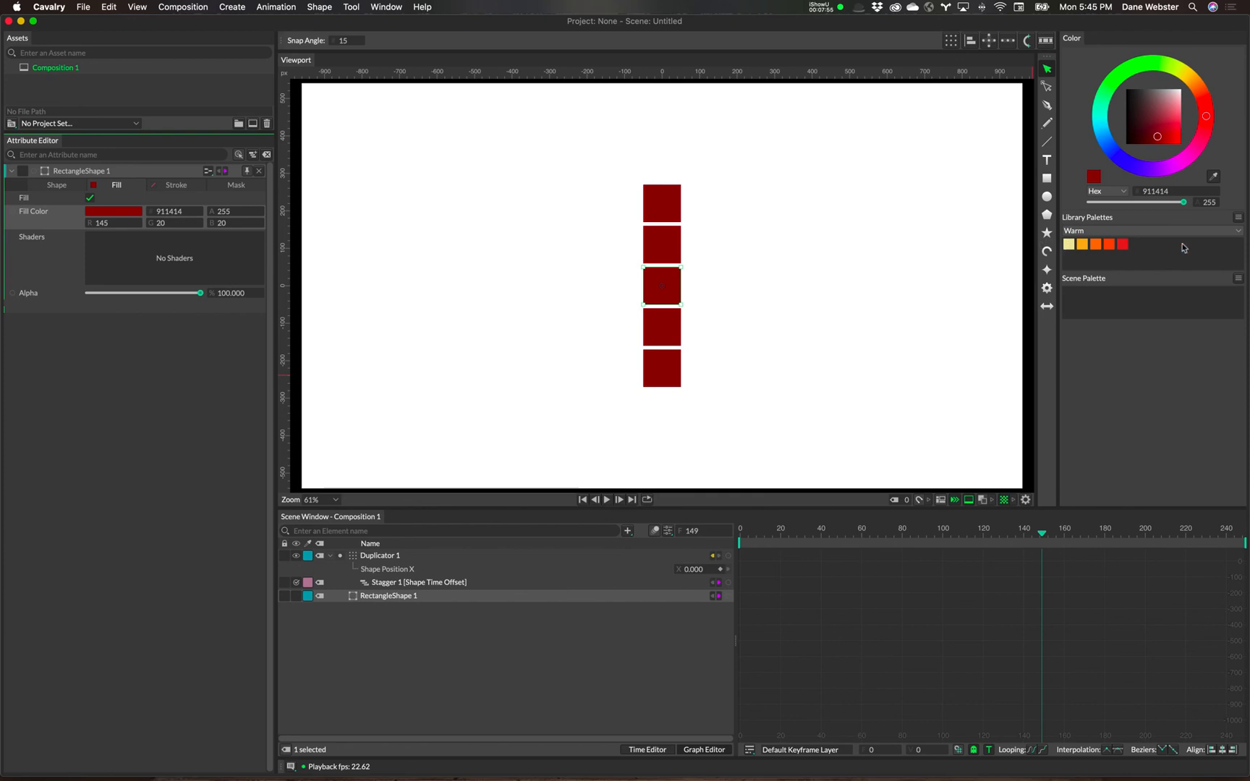
# Create a colour array from the Warm library palette and connect it to the rectangle's Fill Color.
pyautogui.click(1238, 217)
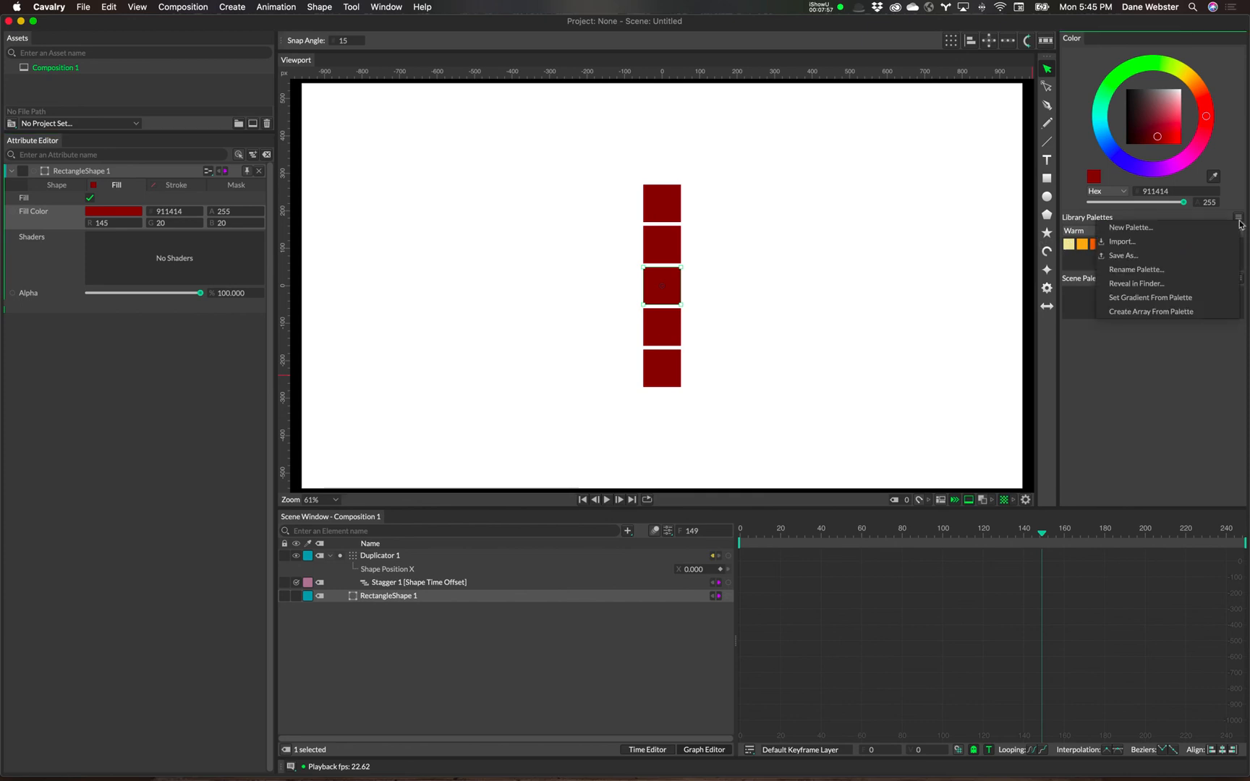
pyautogui.click(1140, 315)
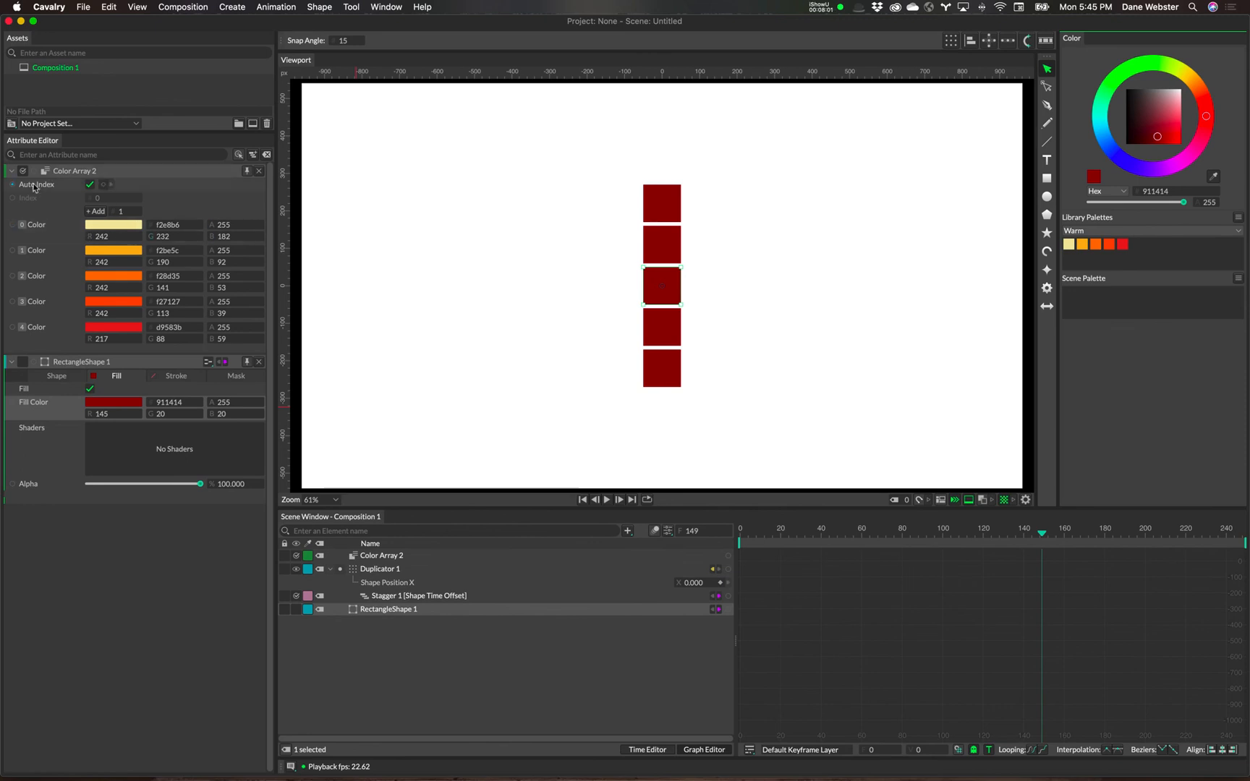
pyautogui.moveTo(34, 175); pyautogui.dragTo(120, 405)
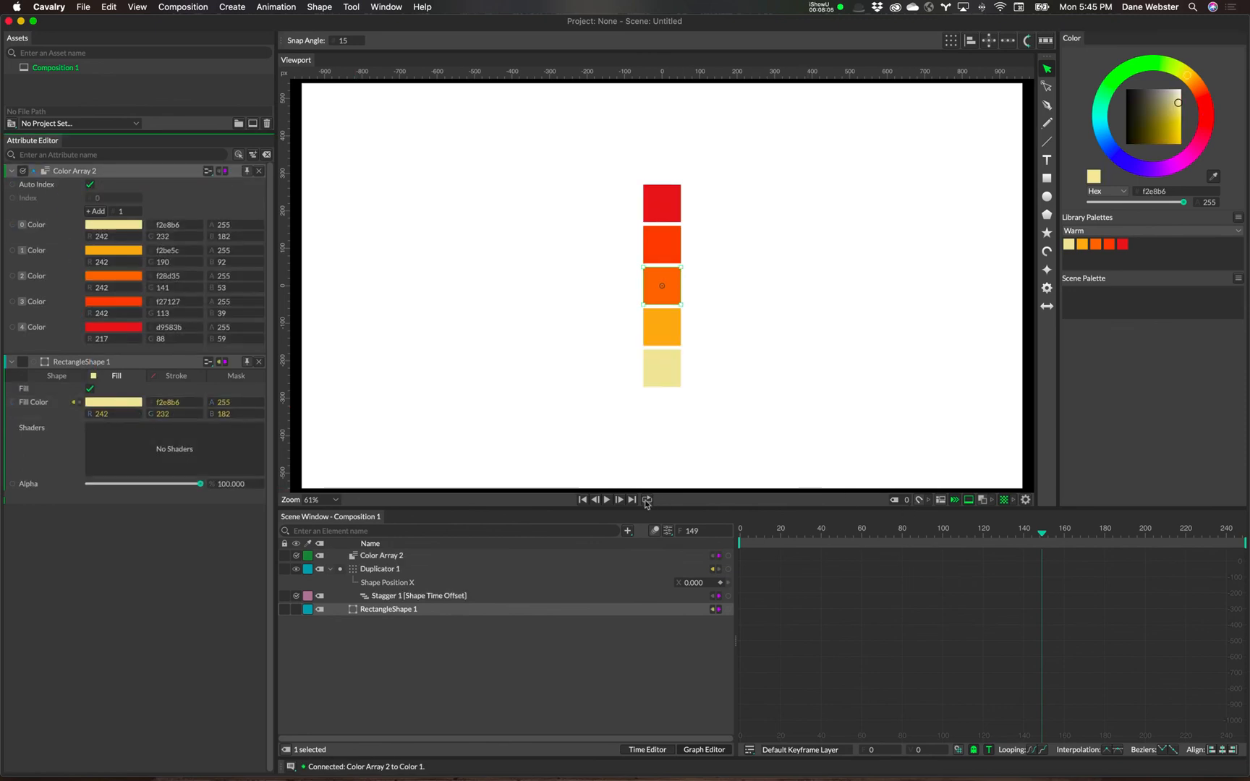
# Replay the animation from the start to check the coloured squares' staggered bounce.
pyautogui.click(606, 499)
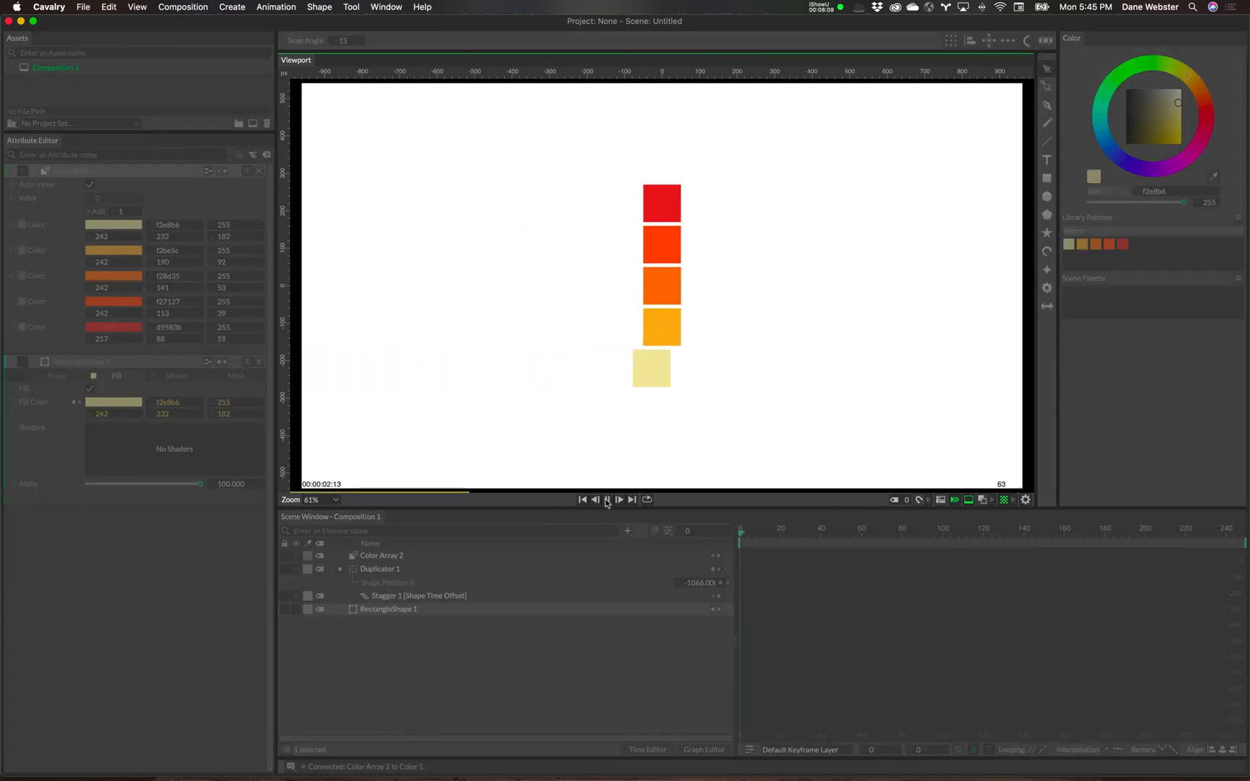
pyautogui.click(607, 499)
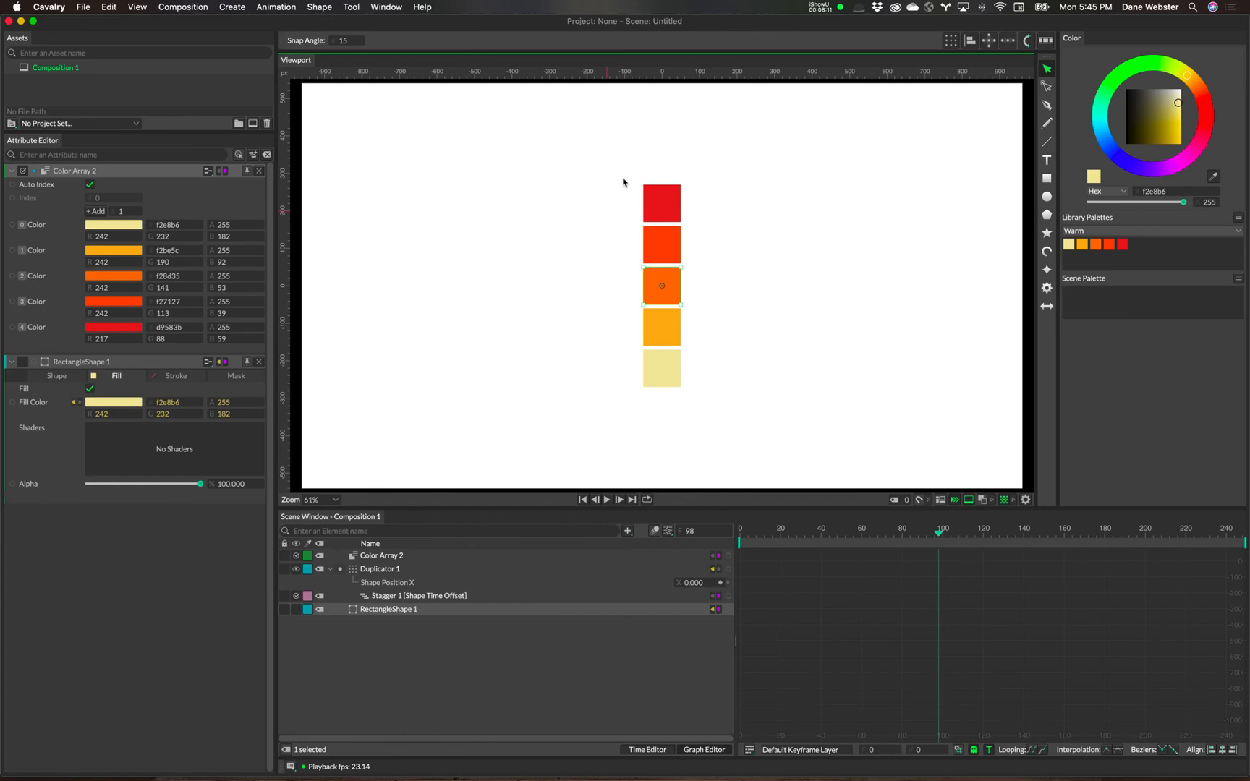
pyautogui.moveTo(822, 535); pyautogui.dragTo(740, 537)
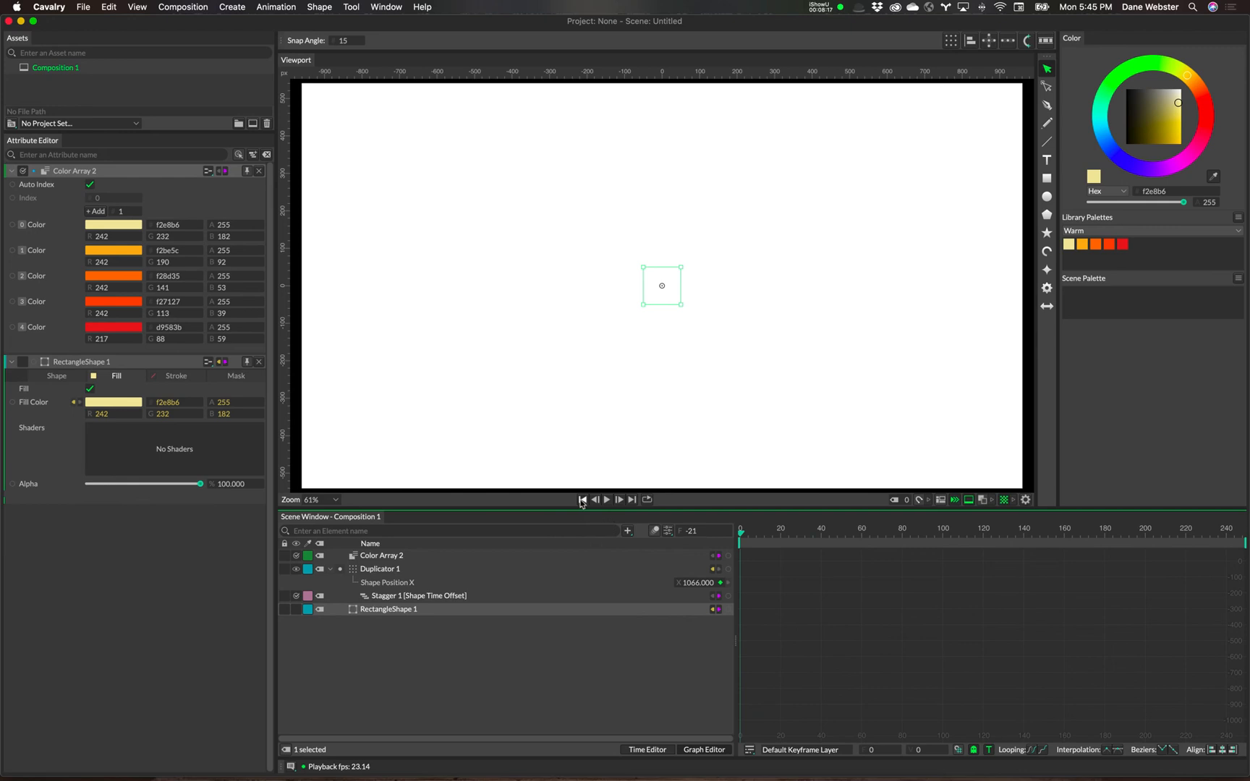
pyautogui.click(607, 500)
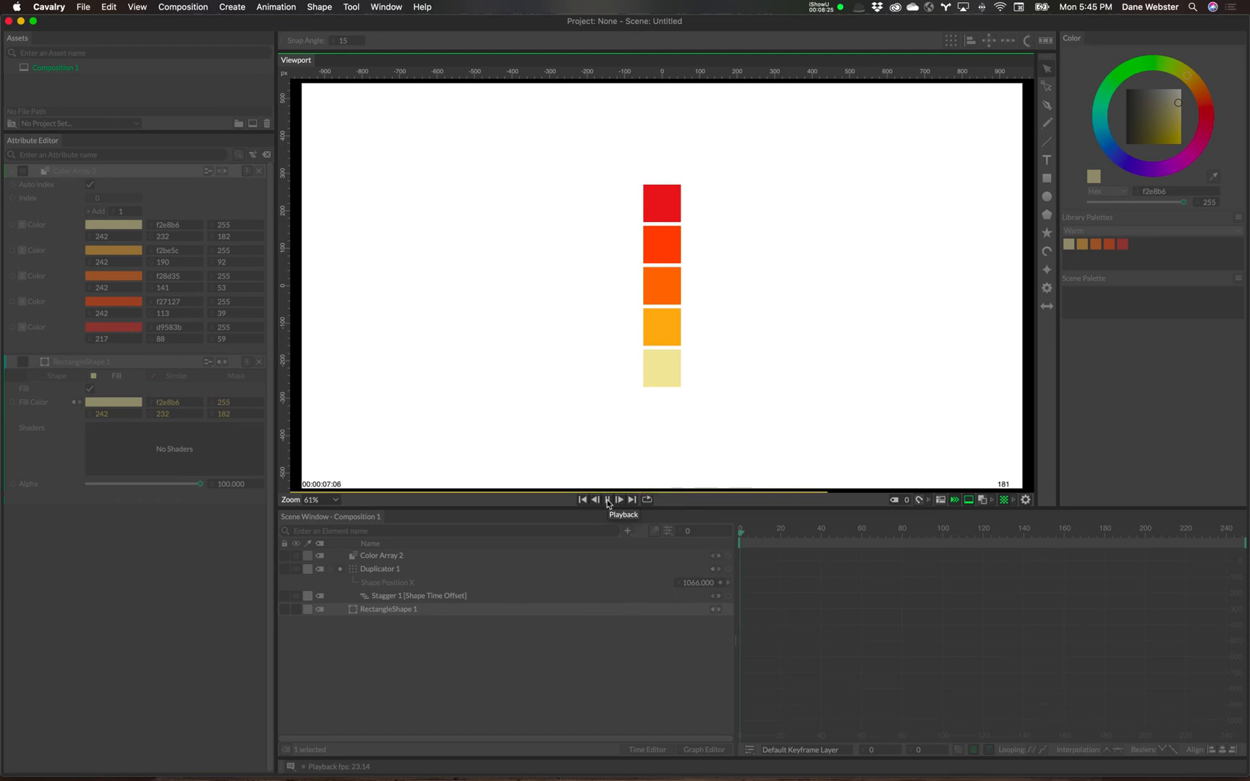
pyautogui.click(608, 500)
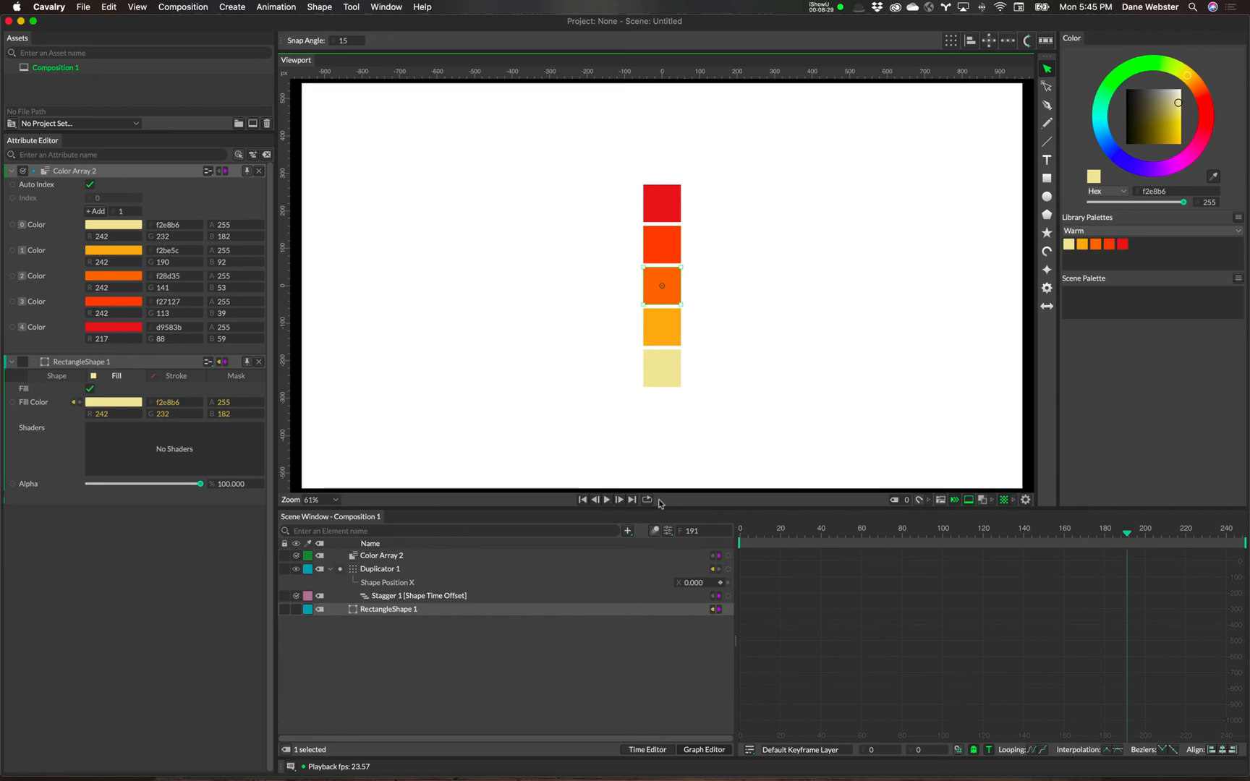
pyautogui.click(583, 500)
pyautogui.click(608, 499)
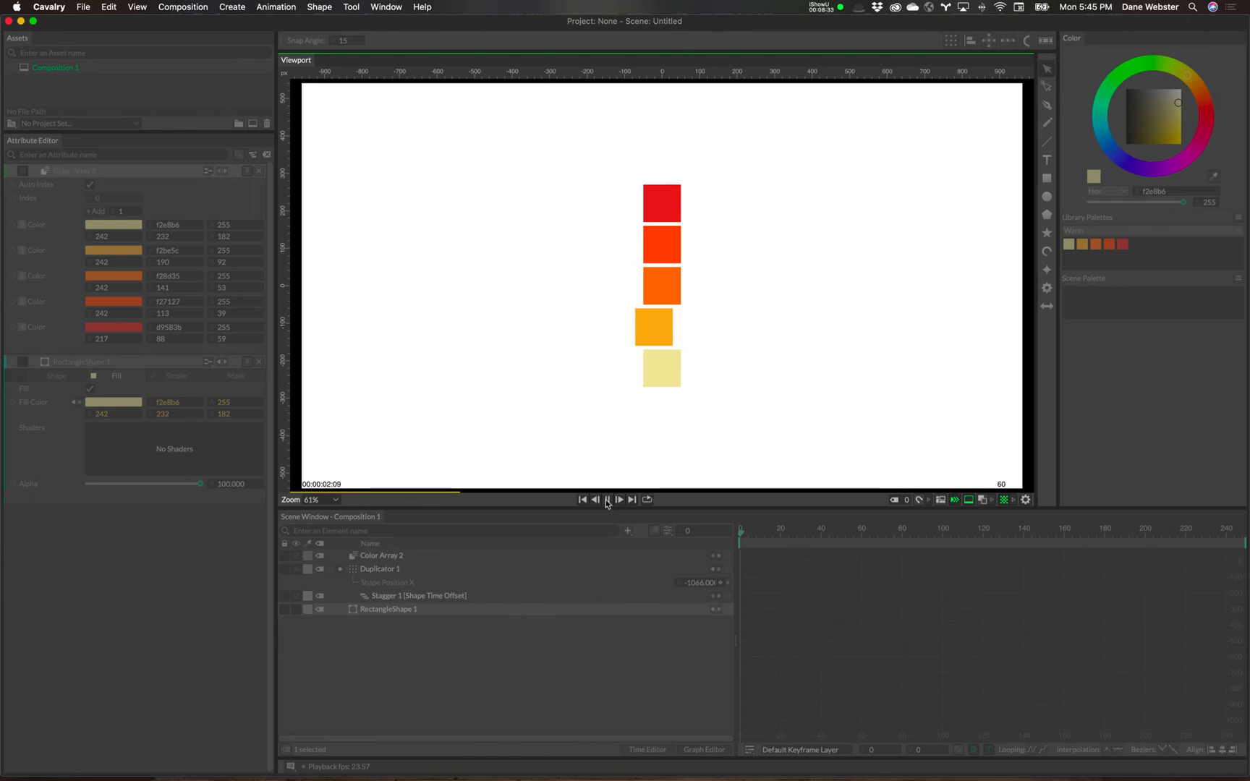
pyautogui.click(608, 500)
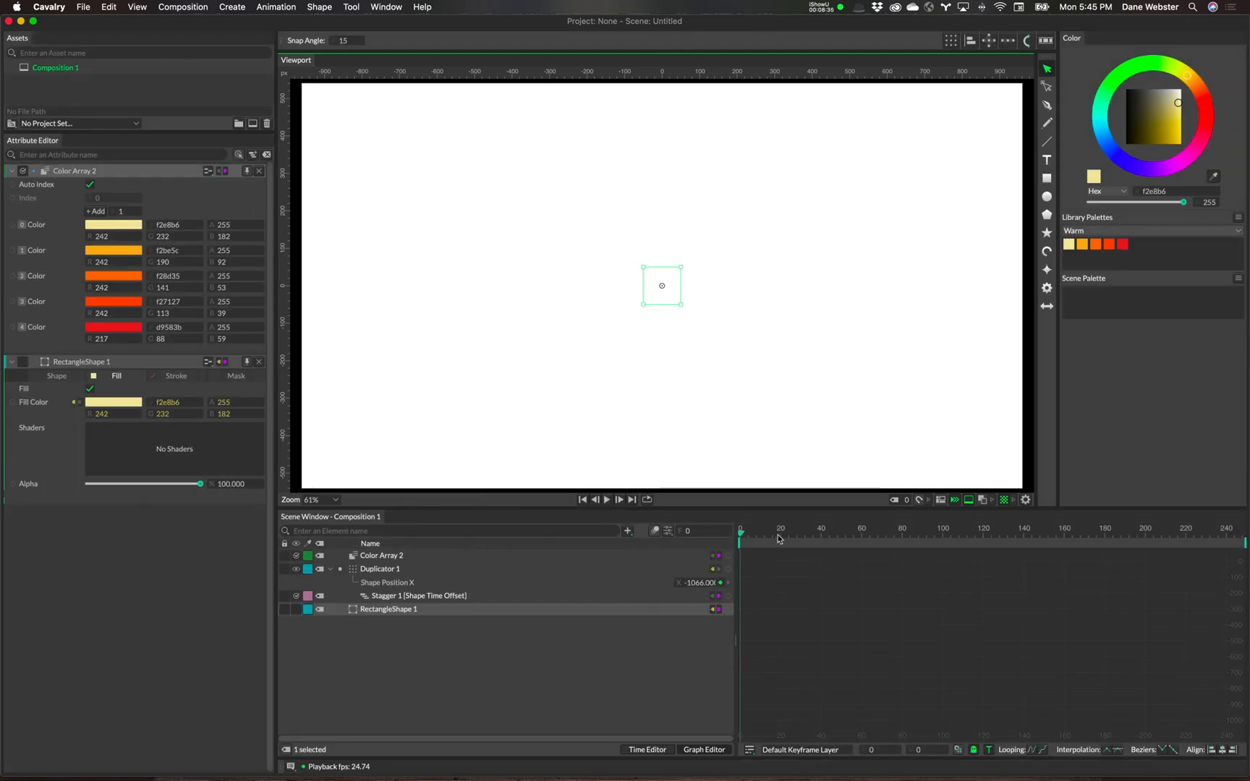
# Move to frame 90 and open the attributes of Duplicator 1.
pyautogui.moveTo(778, 538); pyautogui.dragTo(924, 536)
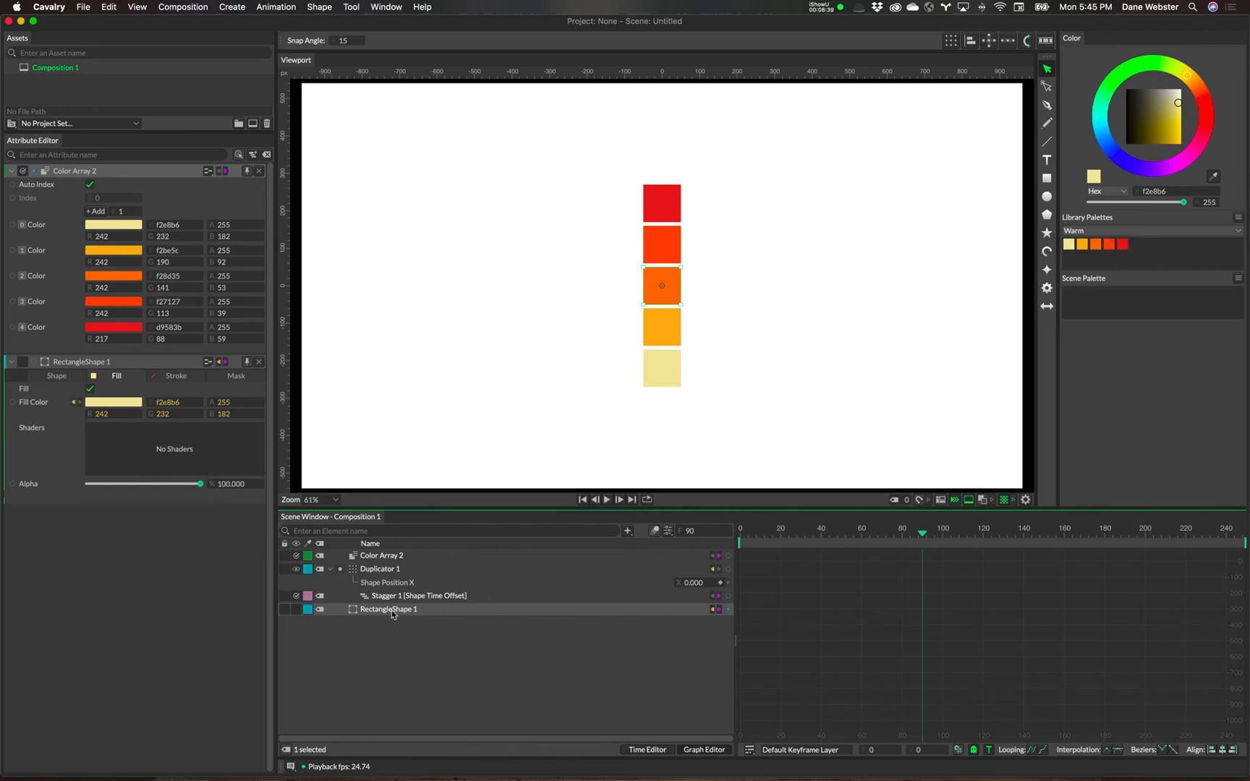
pyautogui.click(375, 574)
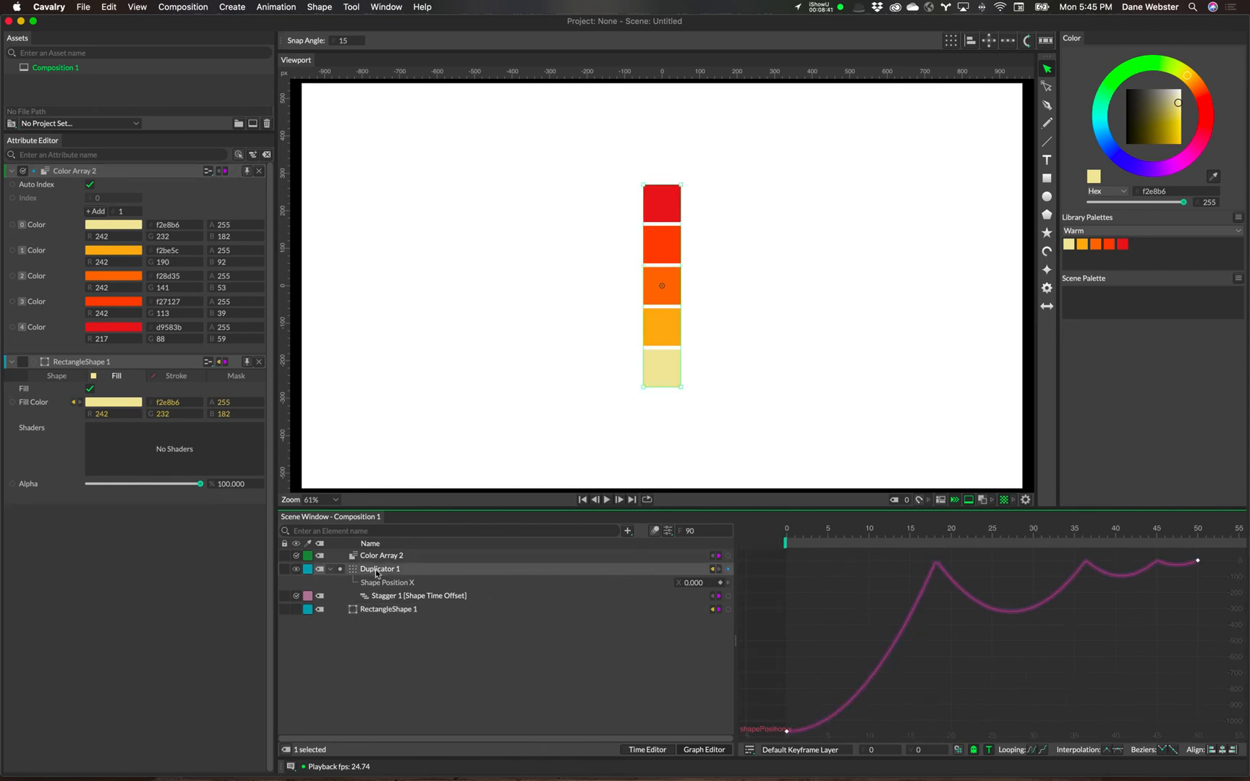
pyautogui.click(375, 573)
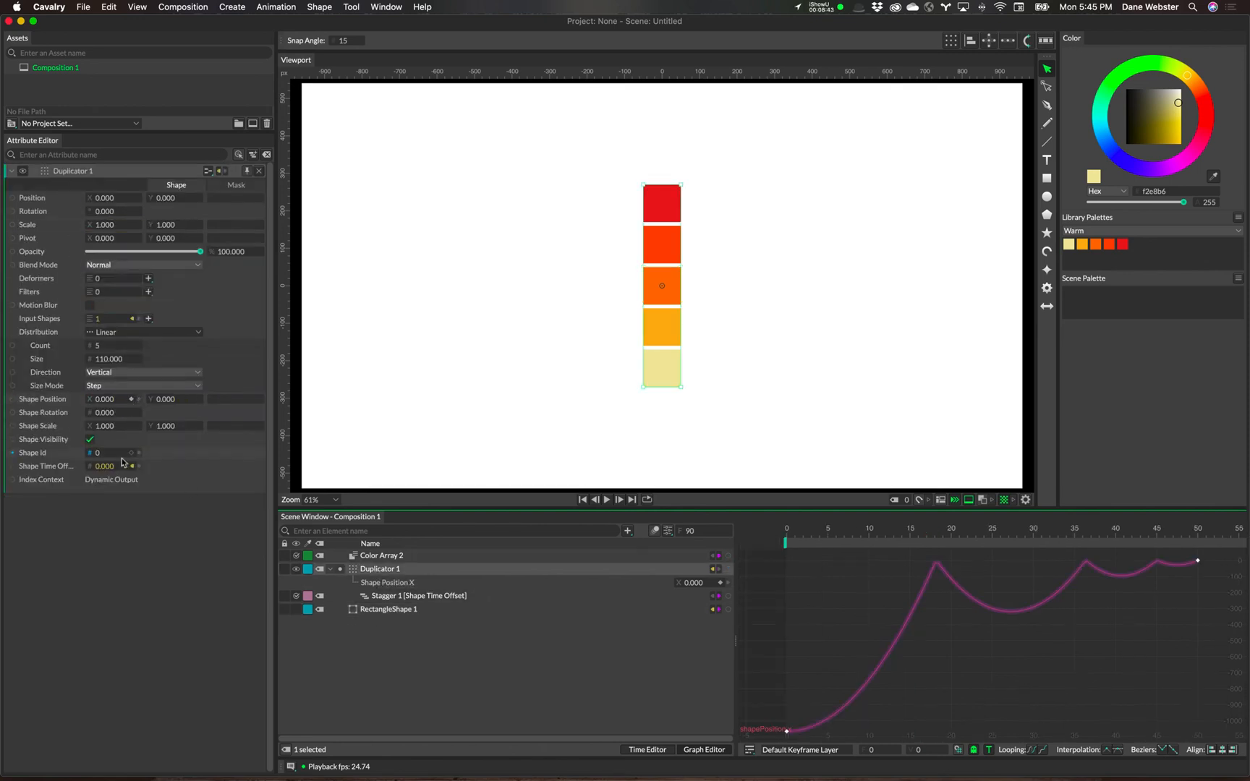